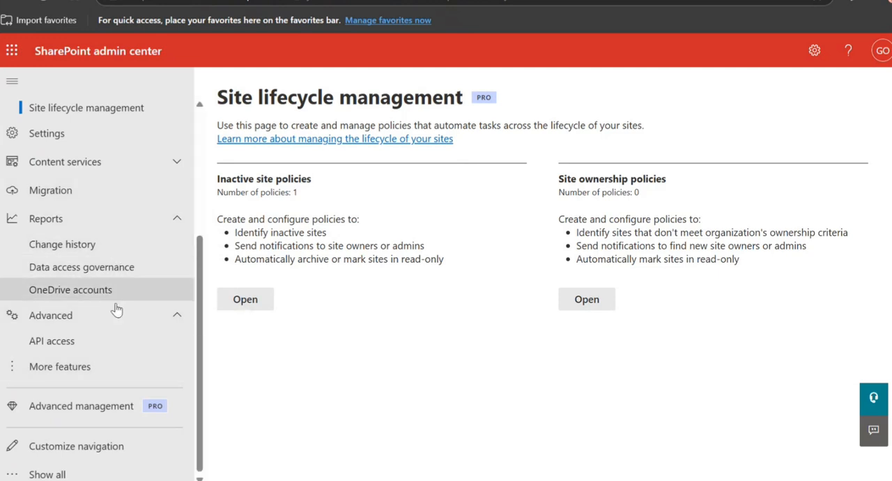
Open the inactive site policies and delete the existing Test 1 policy.
scroll(116, 306, "up", 2)
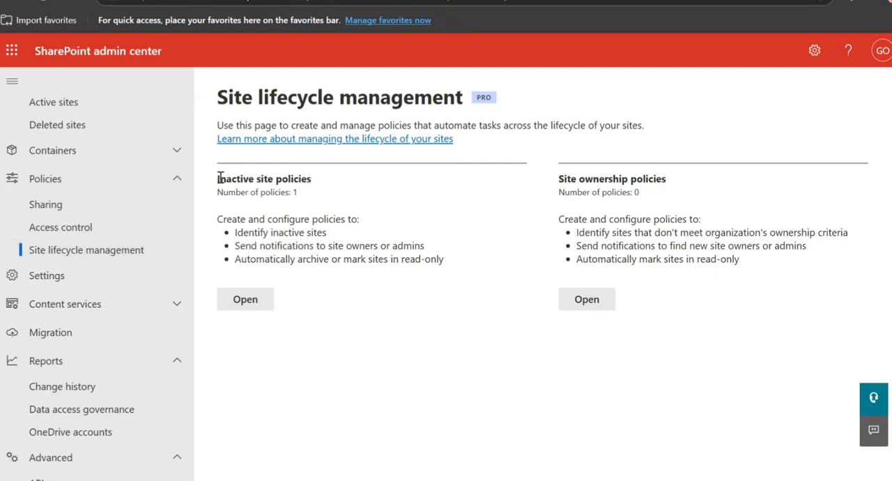
left_click_drag(218, 178, 315, 178)
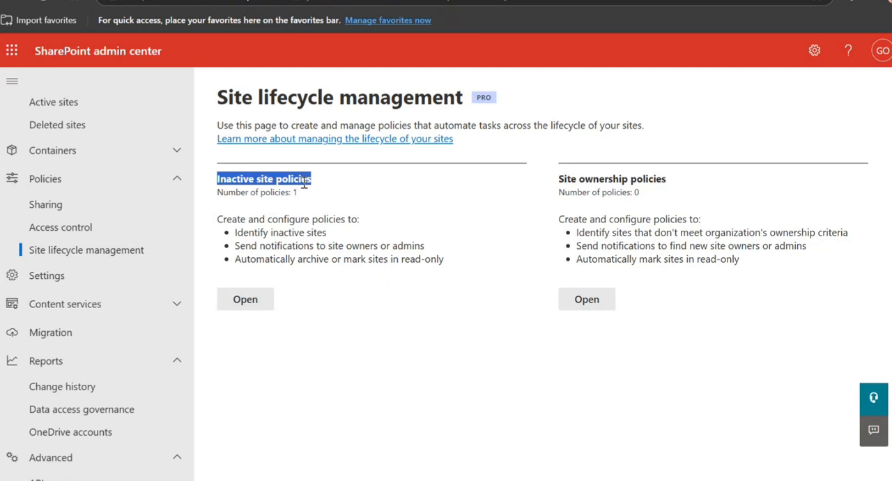
left_click(245, 299)
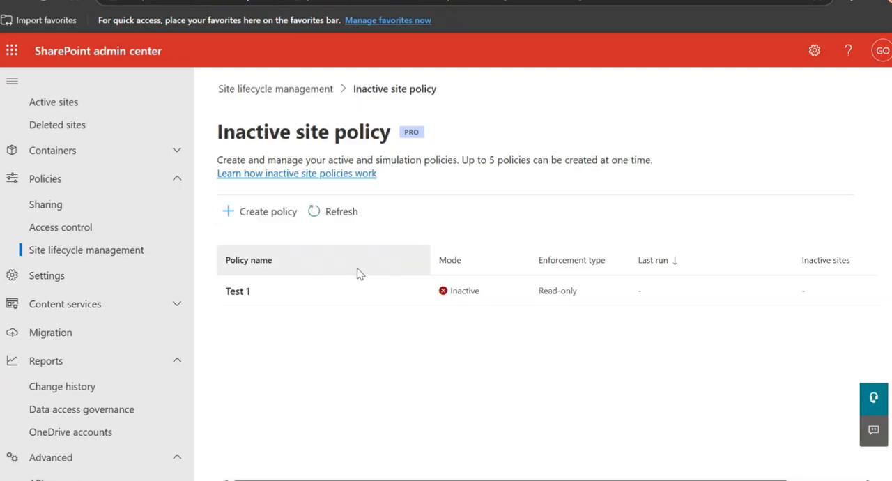
left_click(536, 291)
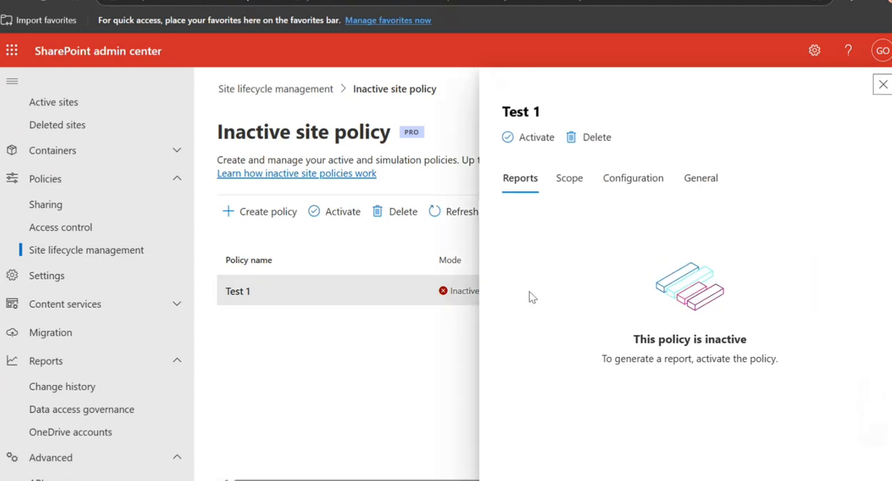
left_click(404, 214)
left_click(504, 309)
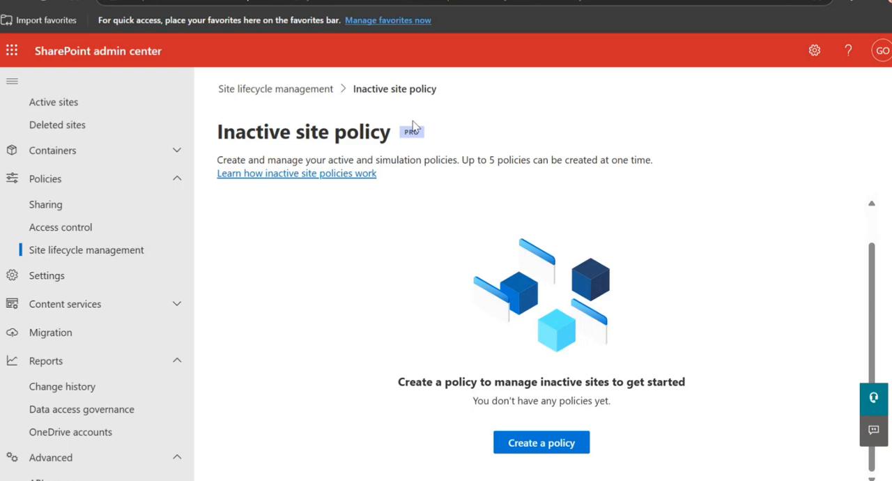
Start creating an inactive site policy and read its overview of reports, monthly emails and actions on inactive sites.
left_click(538, 443)
scroll(526, 209, "down", 1)
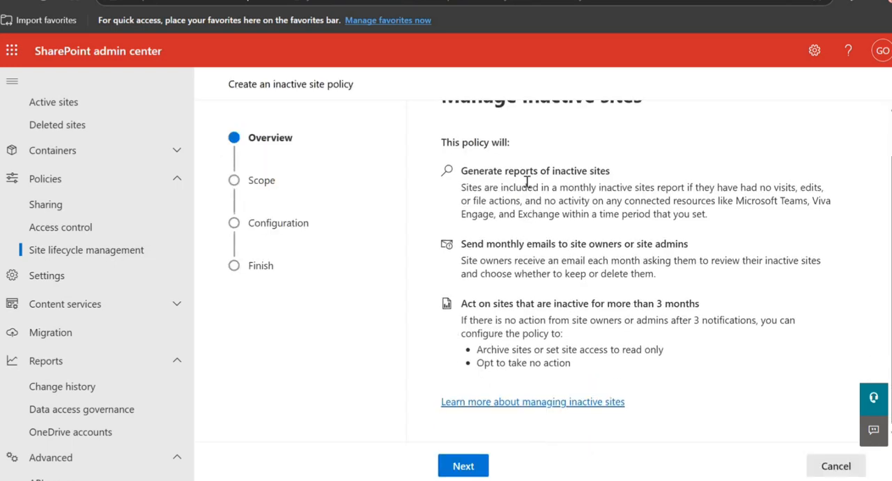
left_click_drag(465, 183, 697, 200)
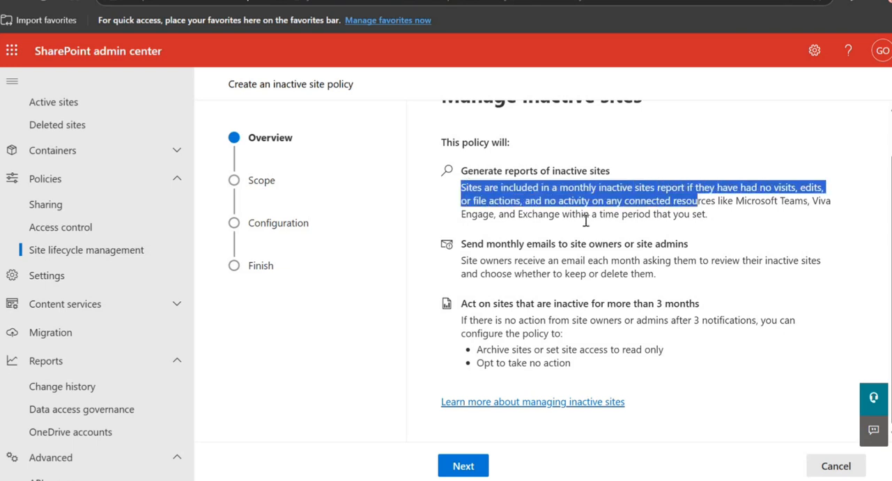
left_click(528, 203)
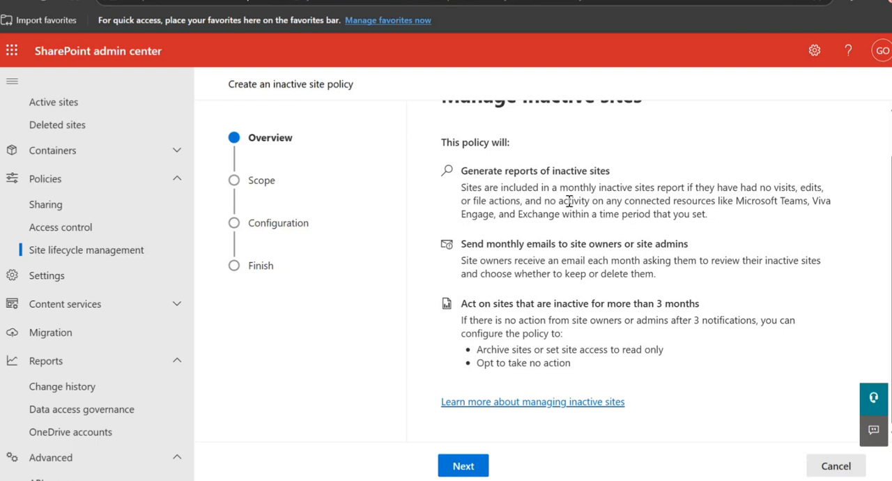
left_click_drag(494, 201, 799, 207)
left_click_drag(498, 214, 652, 212)
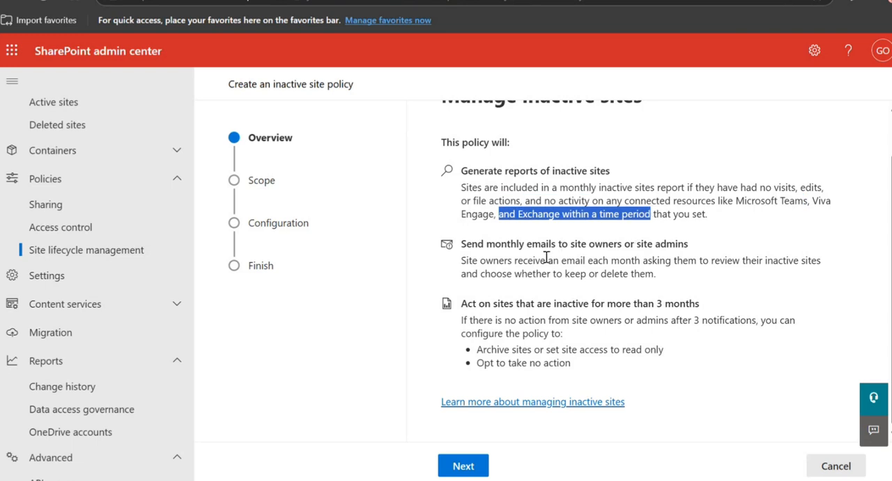
left_click_drag(460, 243, 692, 243)
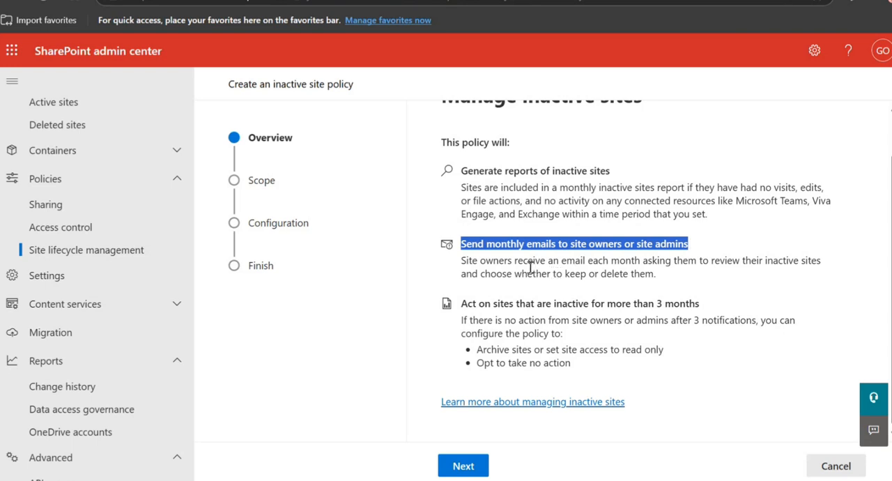
left_click_drag(498, 263, 599, 273)
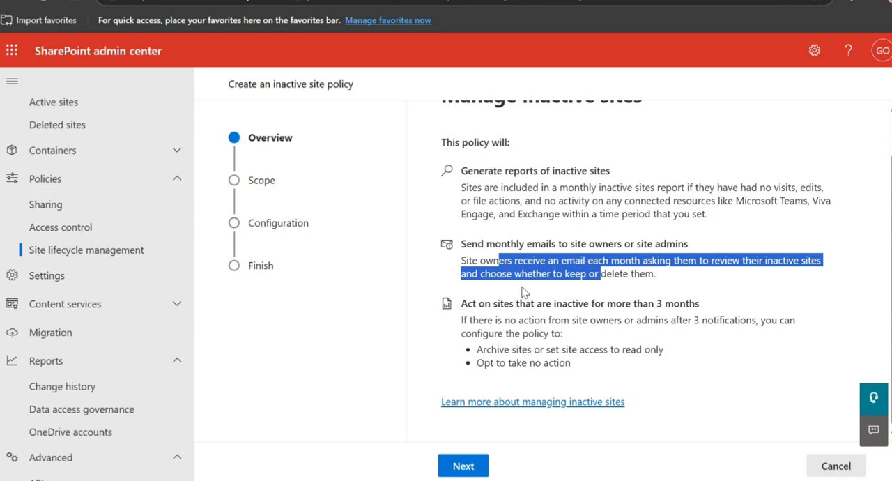
scroll(524, 292, "up", 1)
scroll(524, 291, "down", 1)
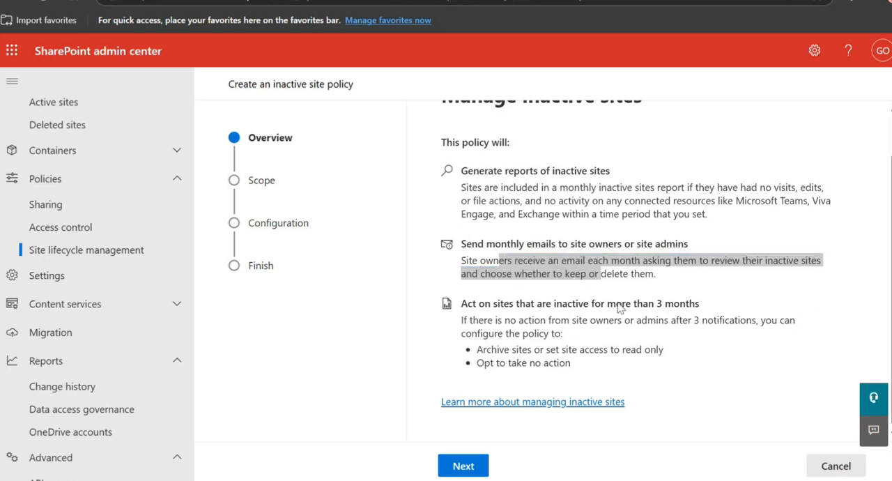
left_click_drag(521, 348, 683, 351)
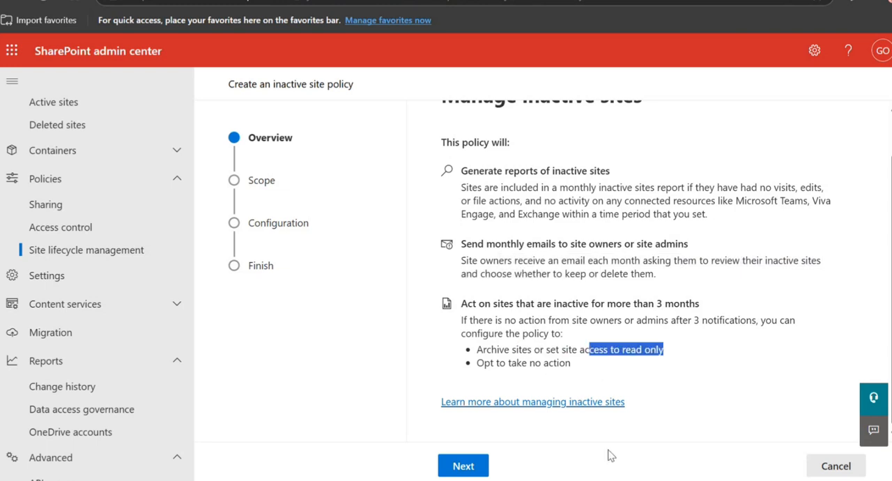
Continue to the policy scope and set the inactivity period to 6 months.
left_click(463, 465)
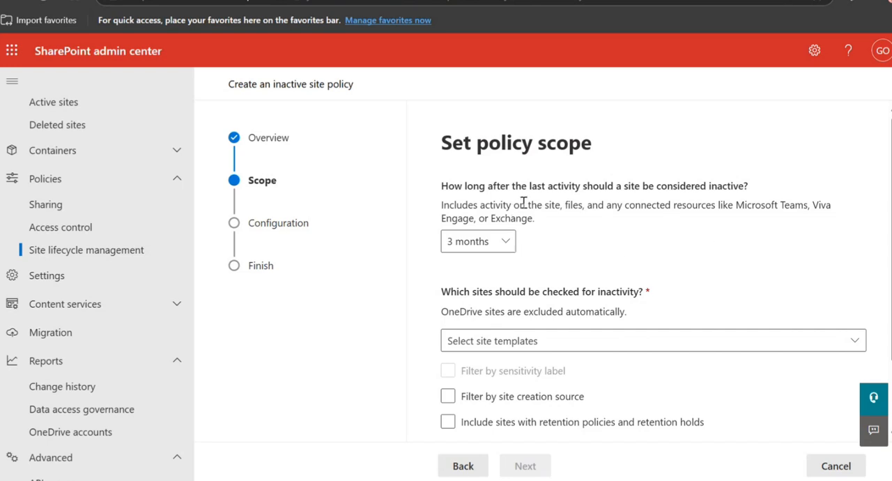
left_click_drag(519, 204, 598, 205)
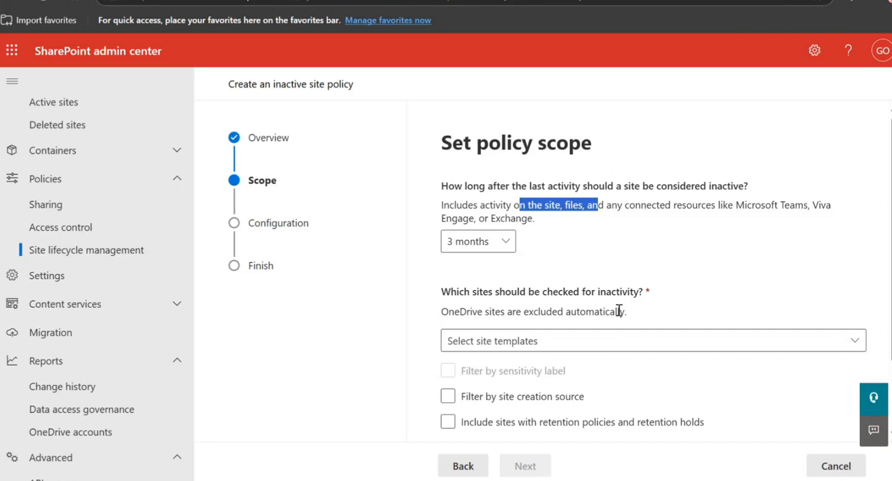
left_click(496, 248)
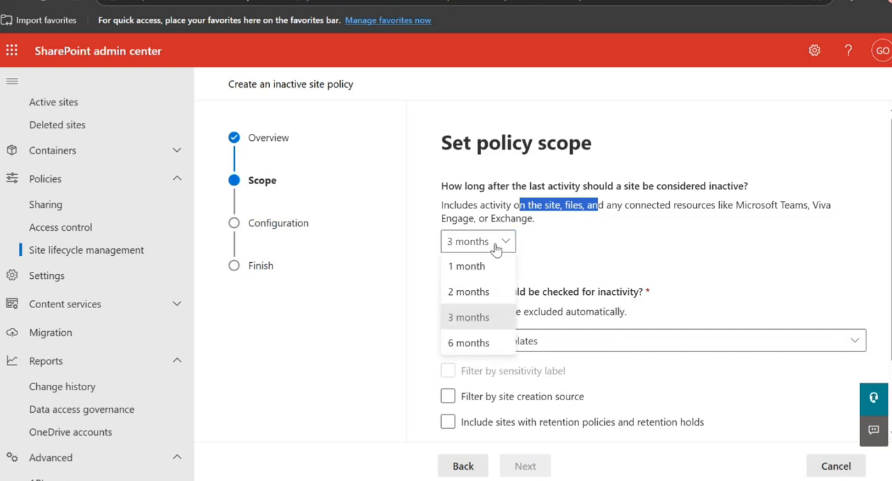
left_click(491, 344)
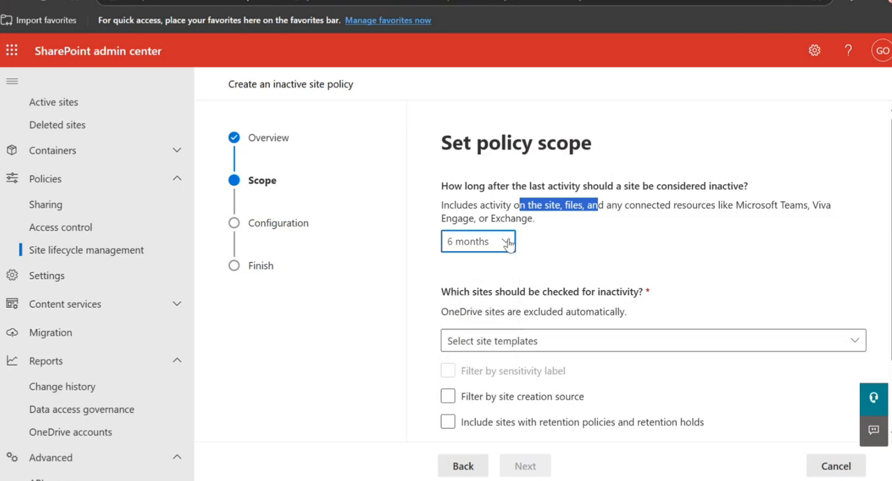
Select all site templates as the sites checked for inactivity.
scroll(556, 273, "down", 2)
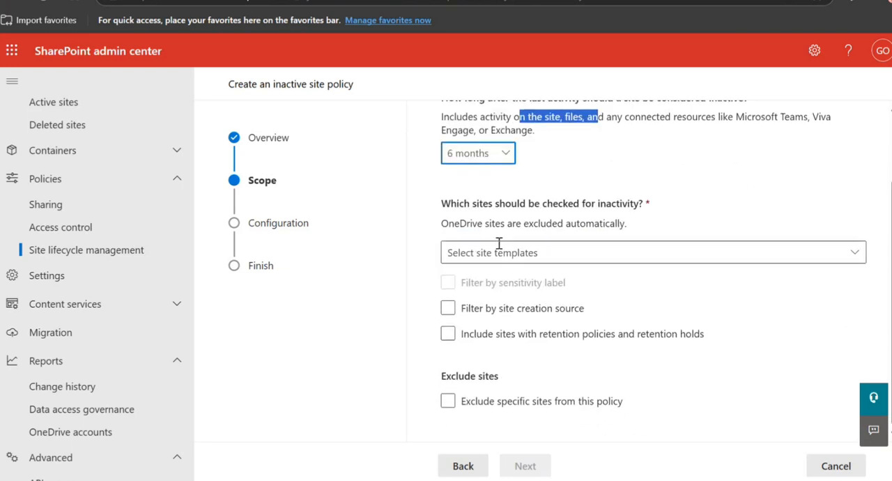
left_click(861, 256)
left_click(513, 306)
left_click(519, 325)
left_click(485, 301)
left_click(495, 321)
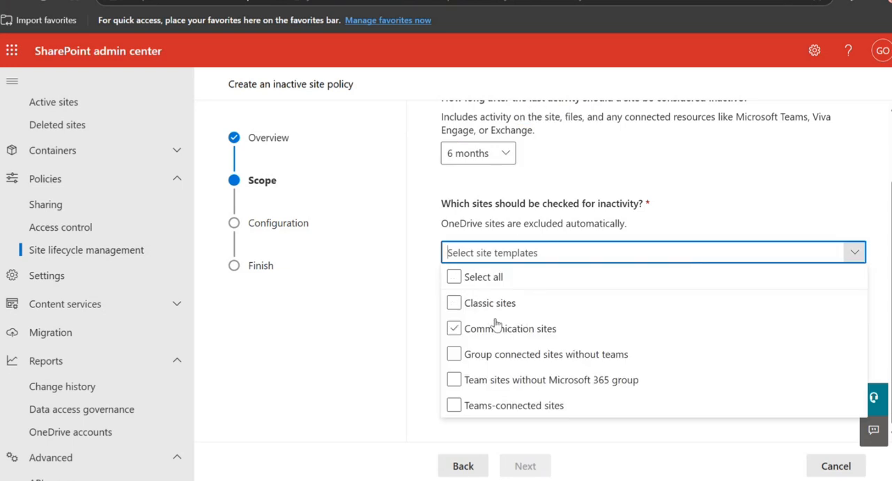
left_click(456, 311)
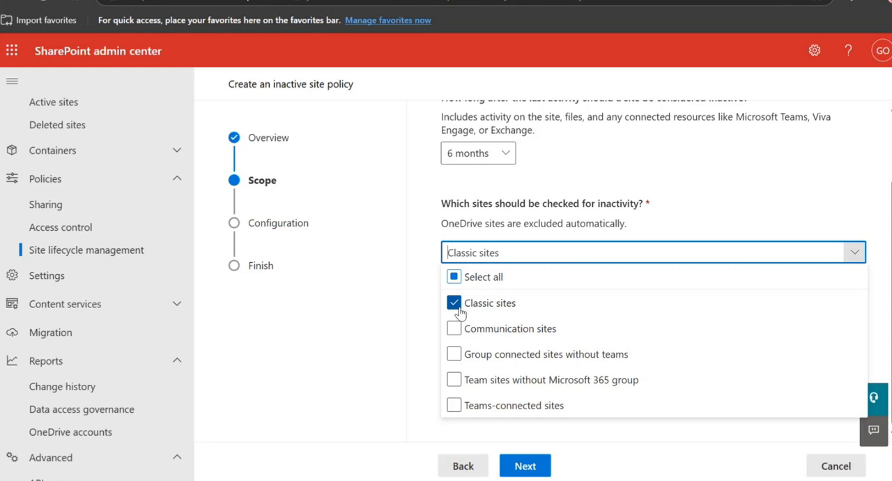
left_click(459, 306)
left_click(456, 279)
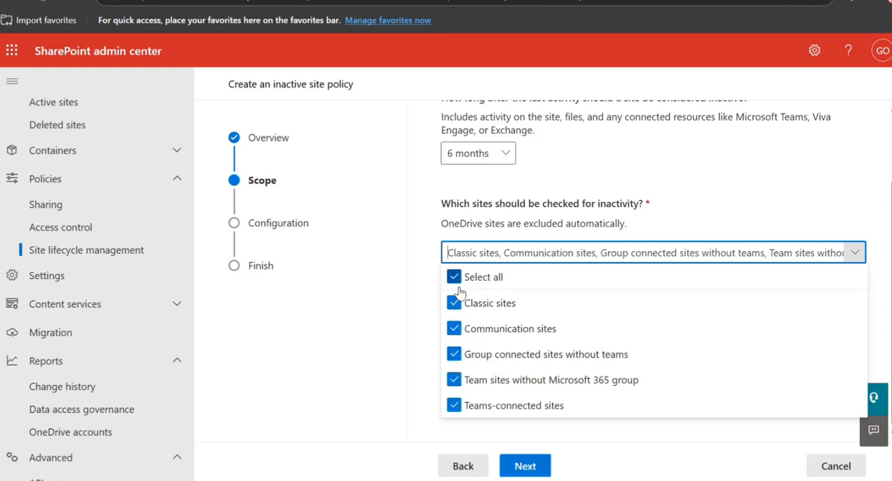
left_click(663, 439)
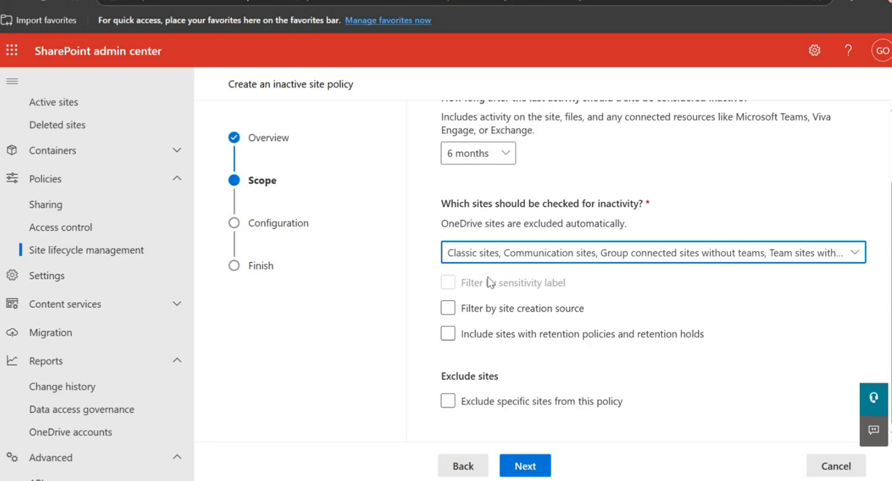
Try the site creation source filter and the inclusion of sites with retention policies and holds, clearing both options again.
left_click(448, 308)
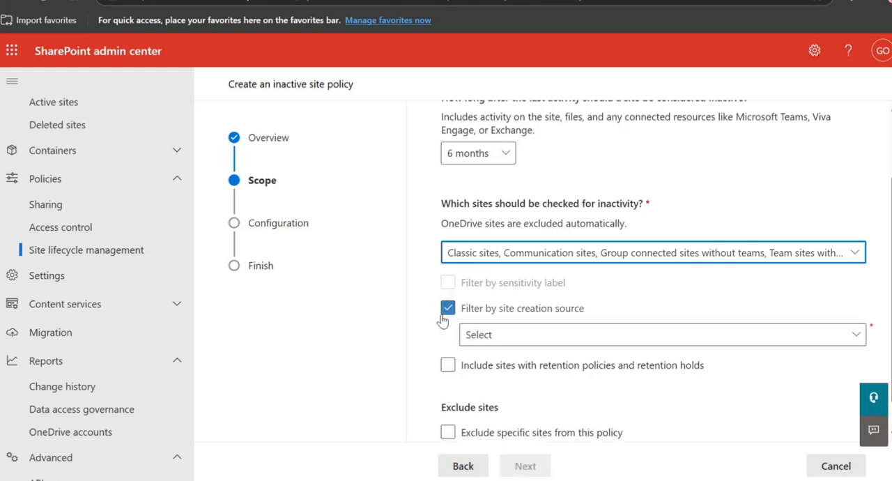
left_click(534, 337)
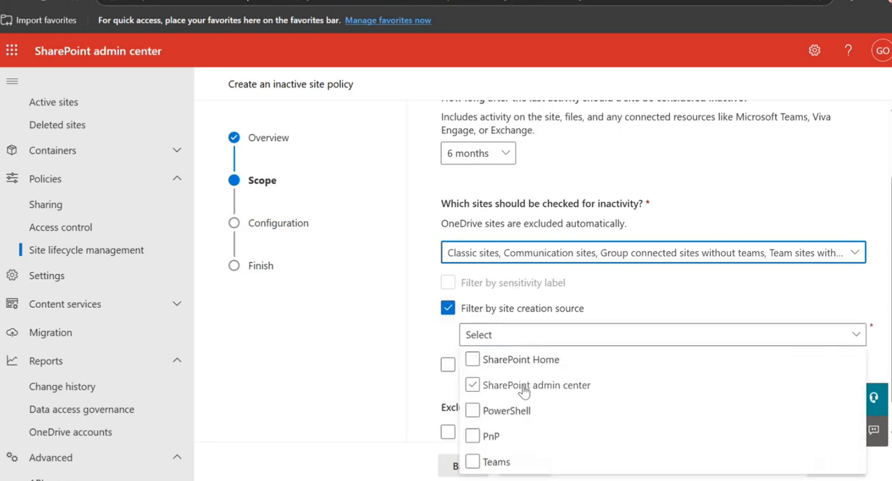
left_click(464, 308)
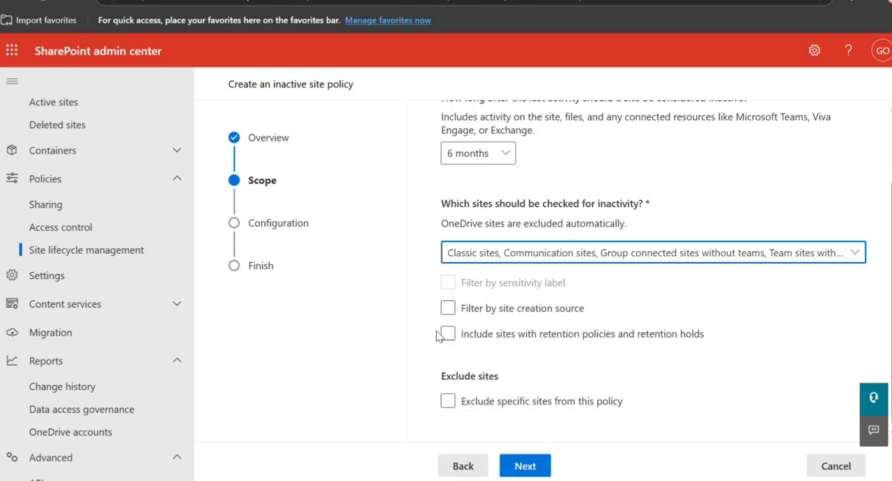
left_click(454, 337)
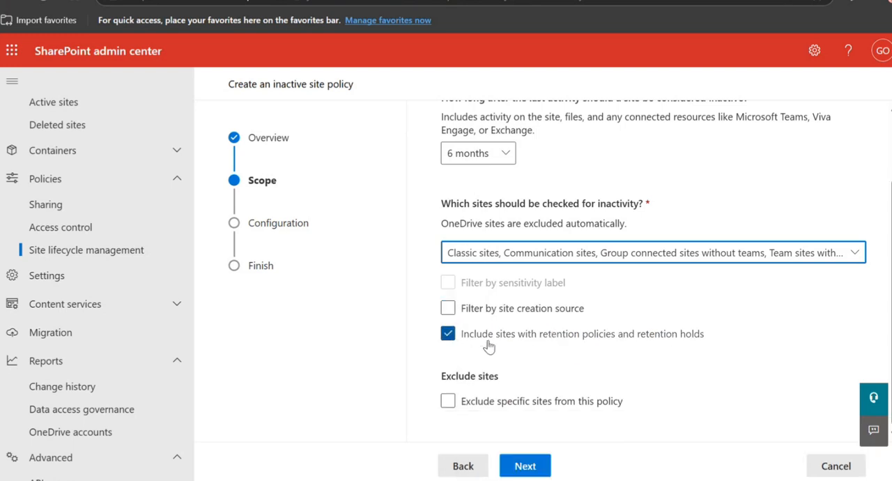
left_click(451, 339)
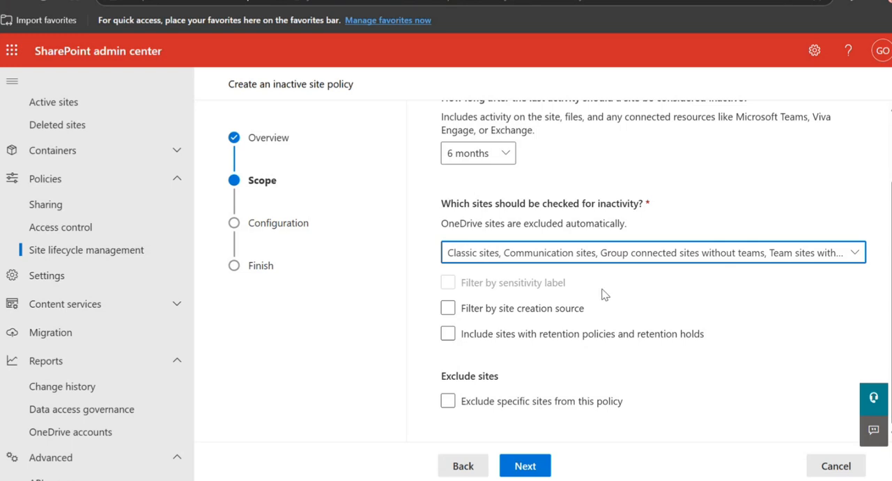
Try excluding specific sites, examine the requirements for entering their URLs, and clear the exclusion again.
left_click(448, 401)
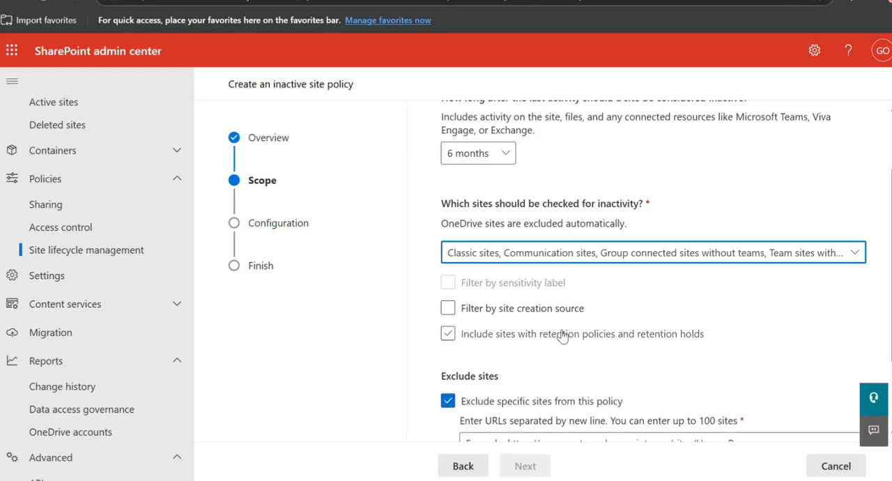
scroll(563, 333, "down", 2)
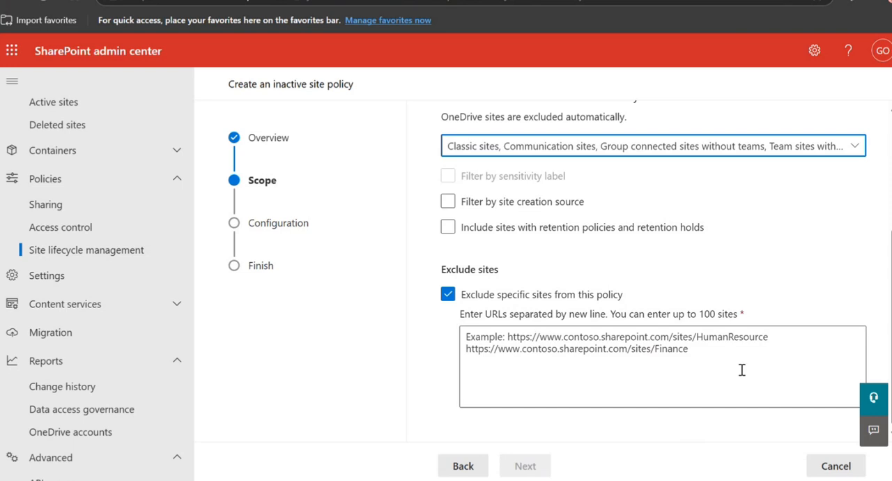
left_click_drag(656, 317, 710, 317)
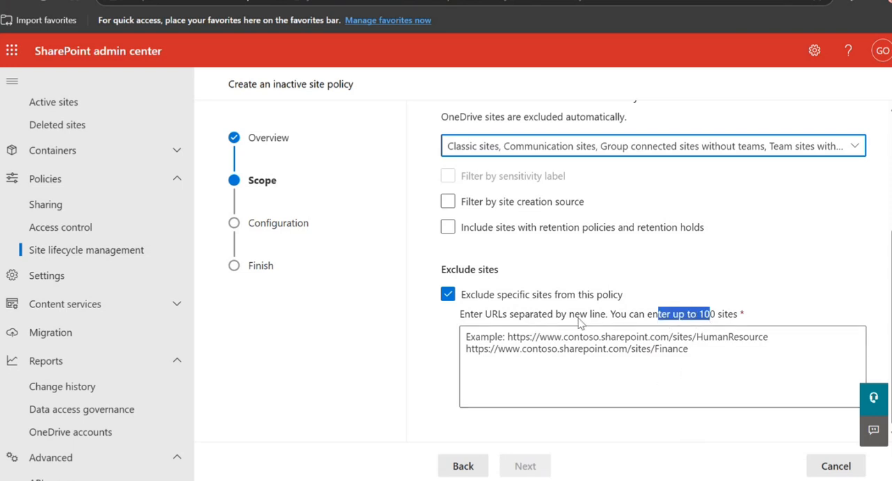
left_click(447, 294)
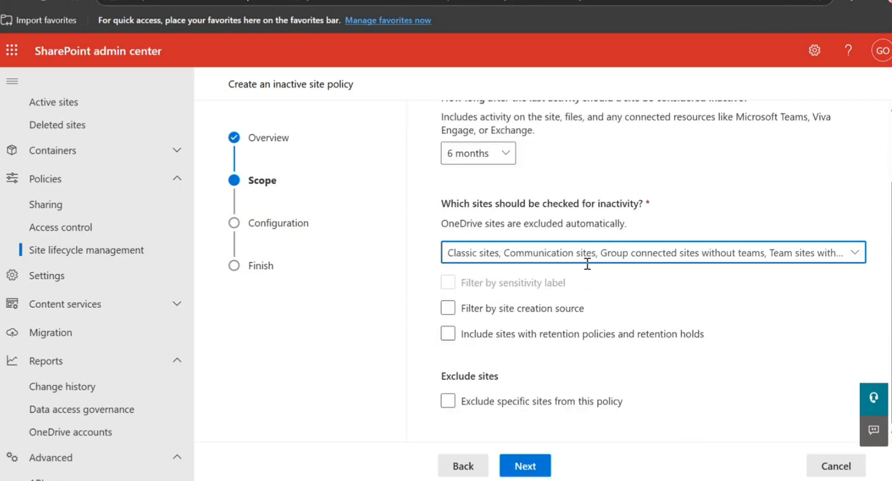
In the policy configuration, add site admins as email recipients and choose to take an enforcement with read-only access.
left_click(526, 467)
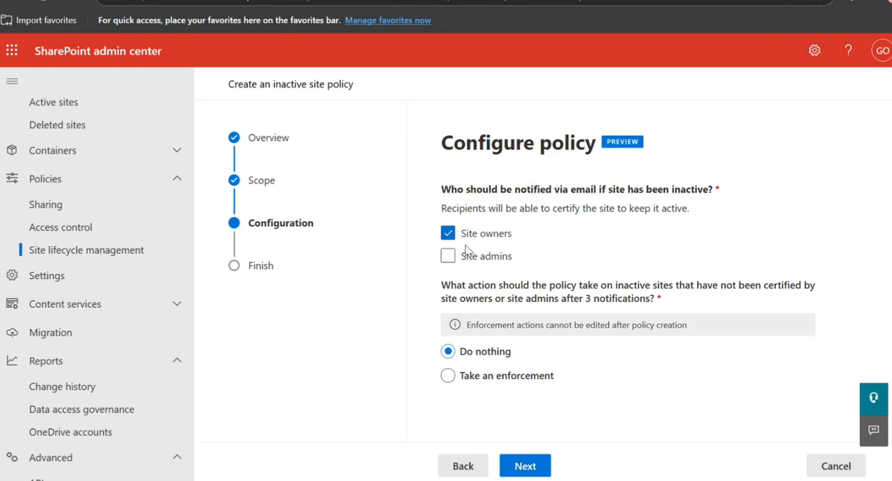
left_click(448, 258)
left_click(451, 376)
scroll(623, 376, "down", 3)
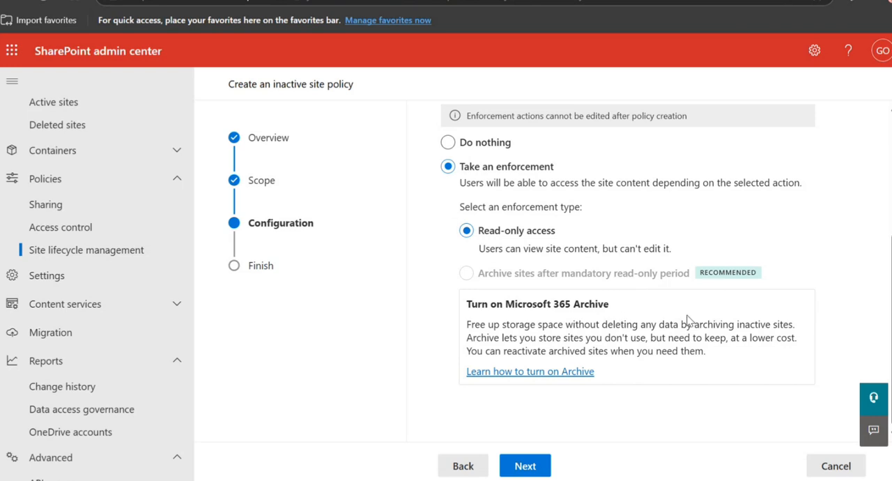
Name the inactive site policy Test, keep it in simulation mode, and finish creating it.
left_click(533, 463)
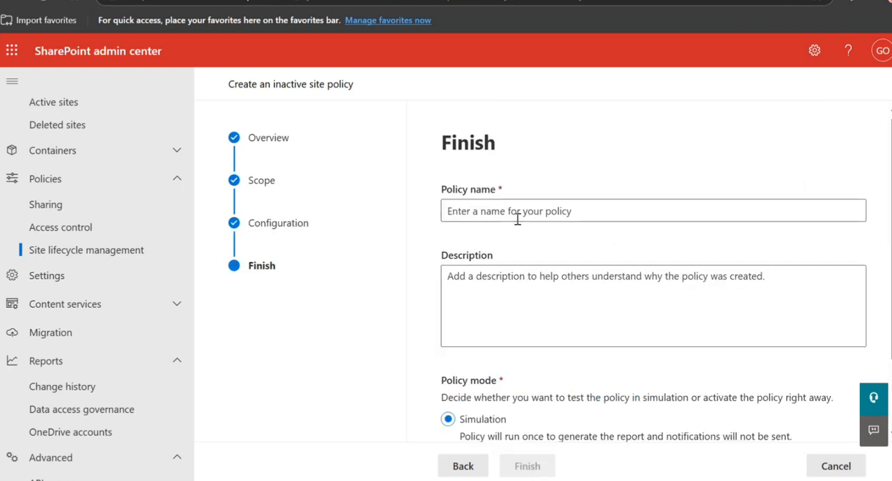
left_click(542, 211)
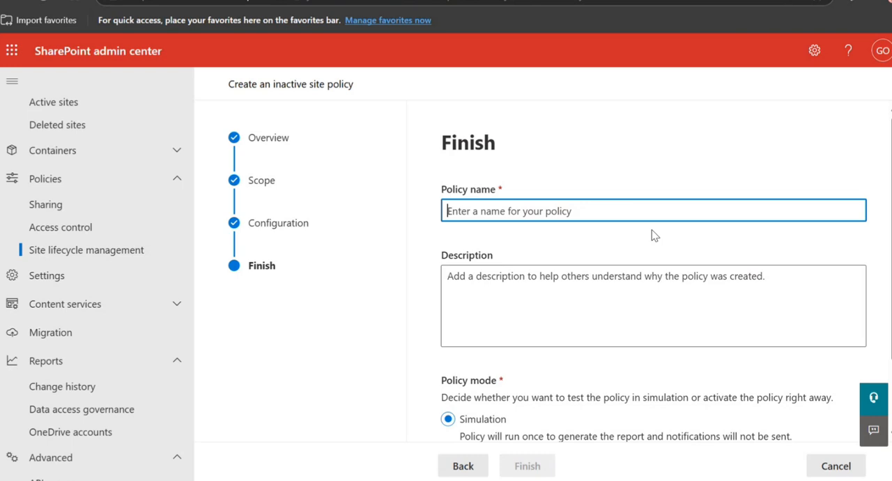
type("Test")
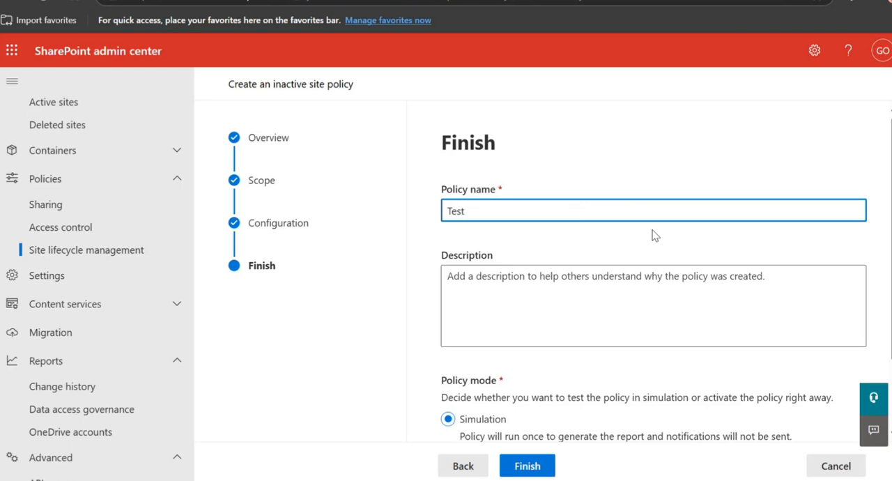
scroll(571, 278, "down", 1)
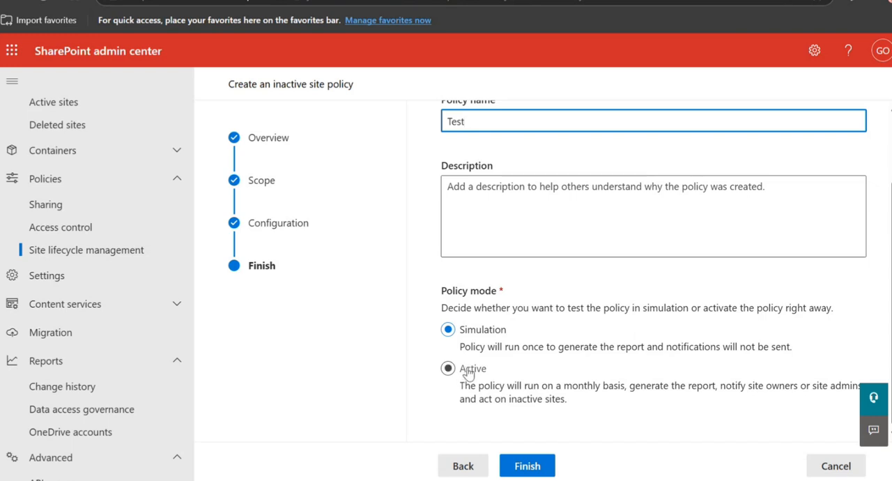
left_click(535, 464)
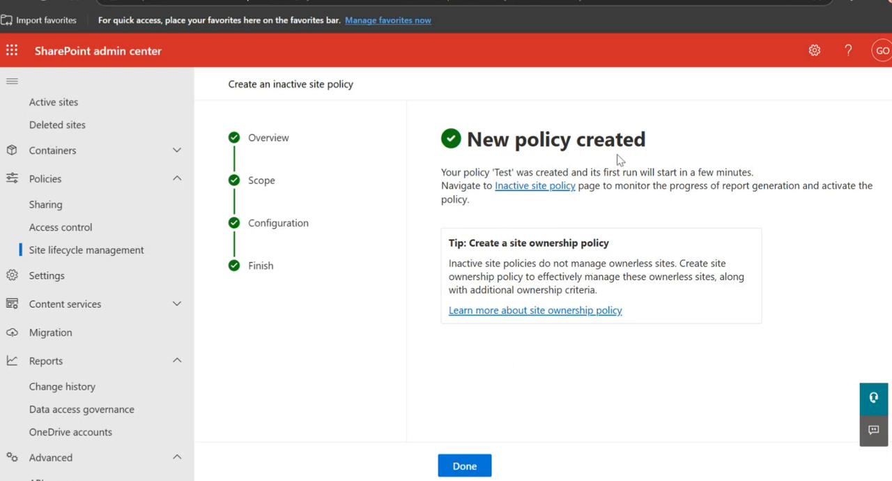
left_click(478, 467)
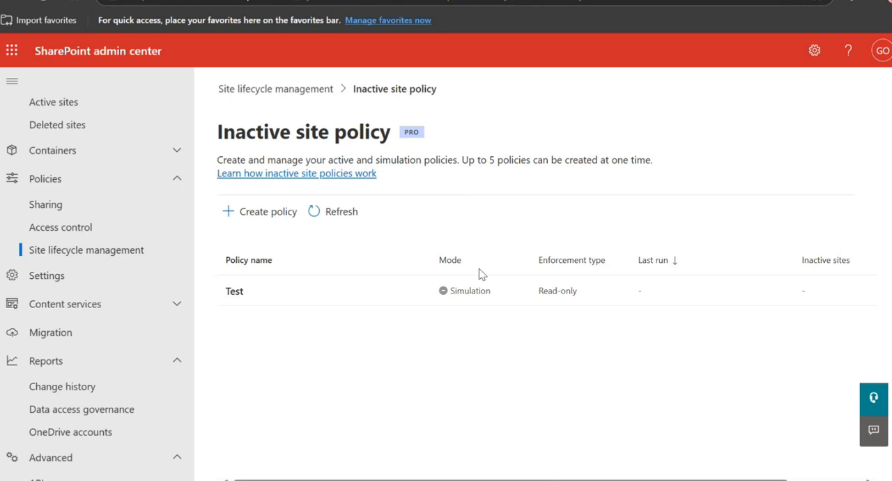
Examine the report and scope details of the Test policy, then close them.
left_click(474, 293)
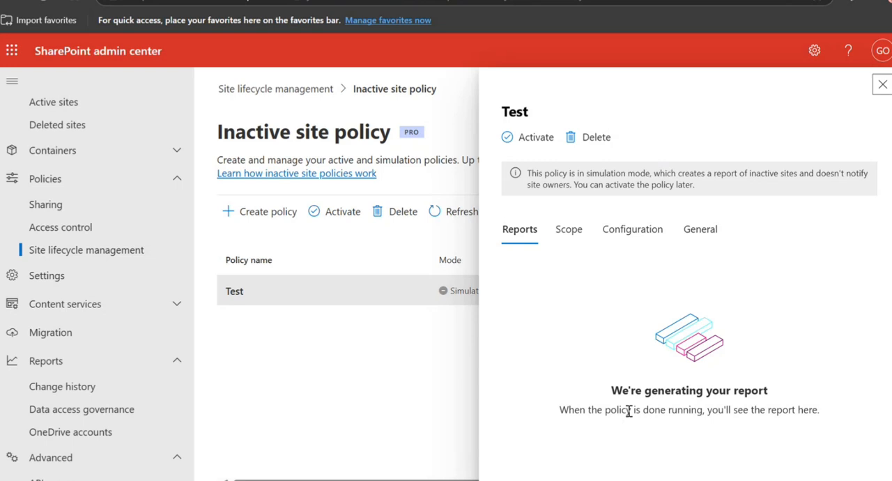
left_click(566, 237)
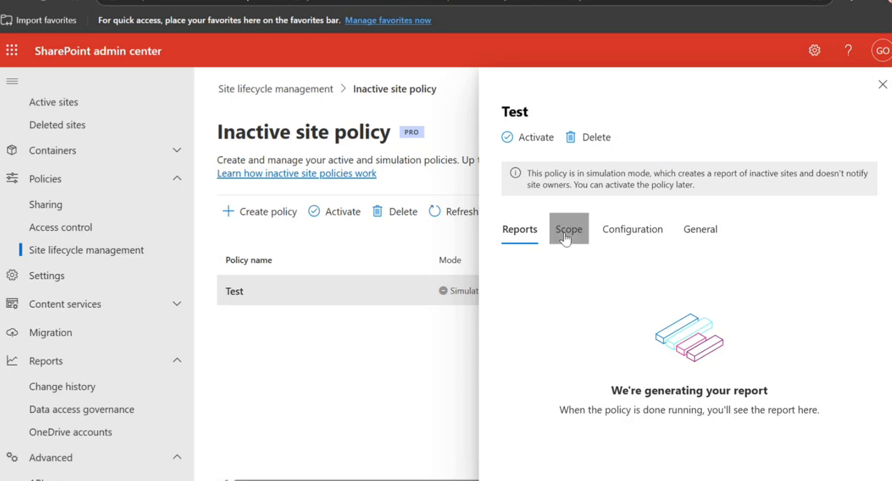
left_click(625, 240)
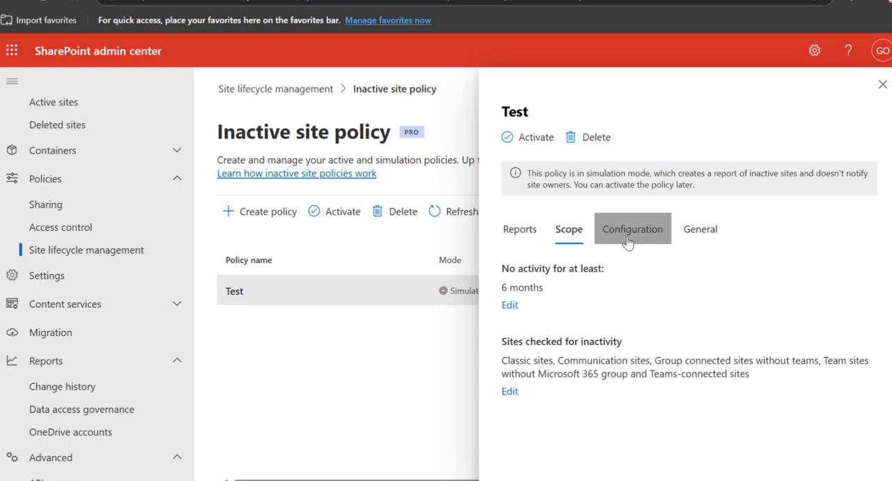
left_click(882, 84)
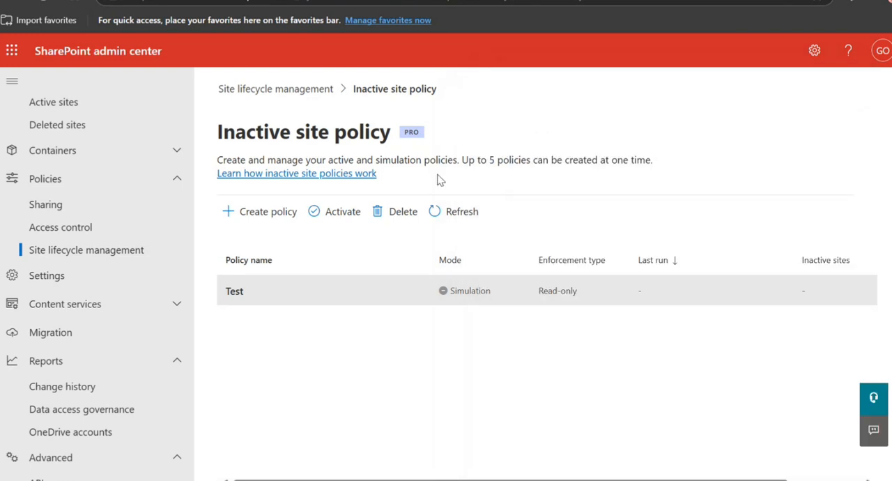
Start creating a policy under the site ownership policies of site lifecycle management.
left_click(298, 95)
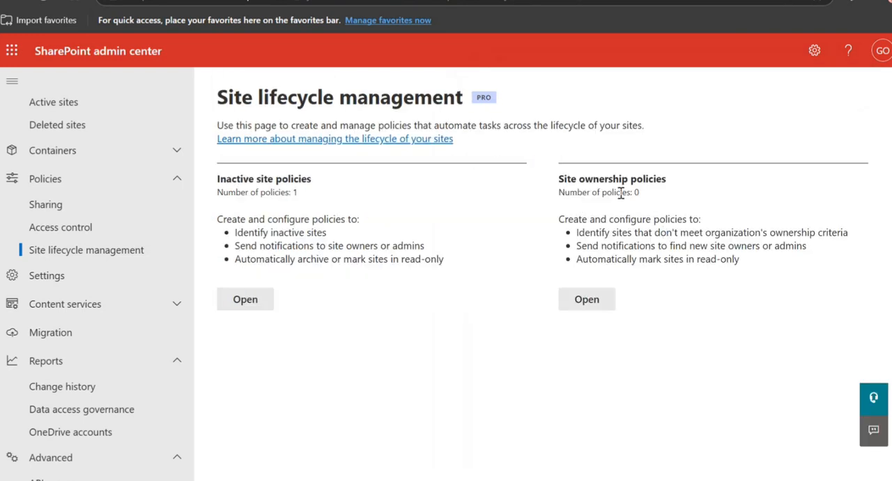
left_click(585, 300)
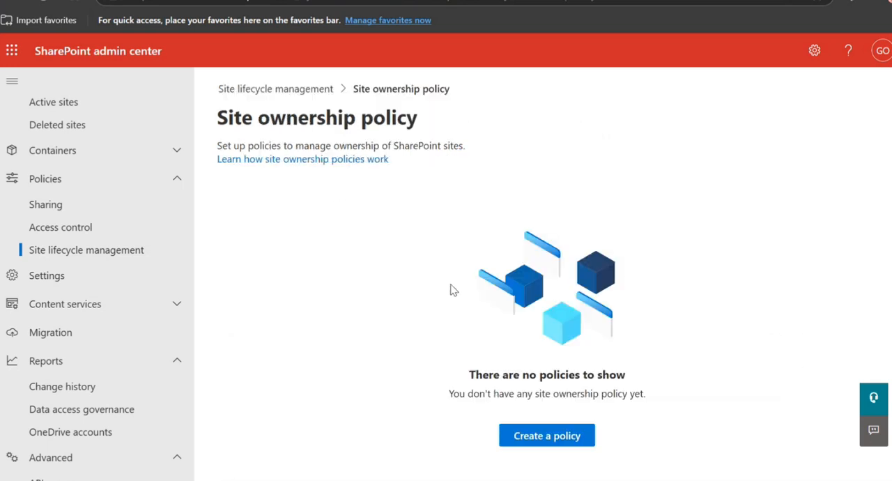
left_click(547, 437)
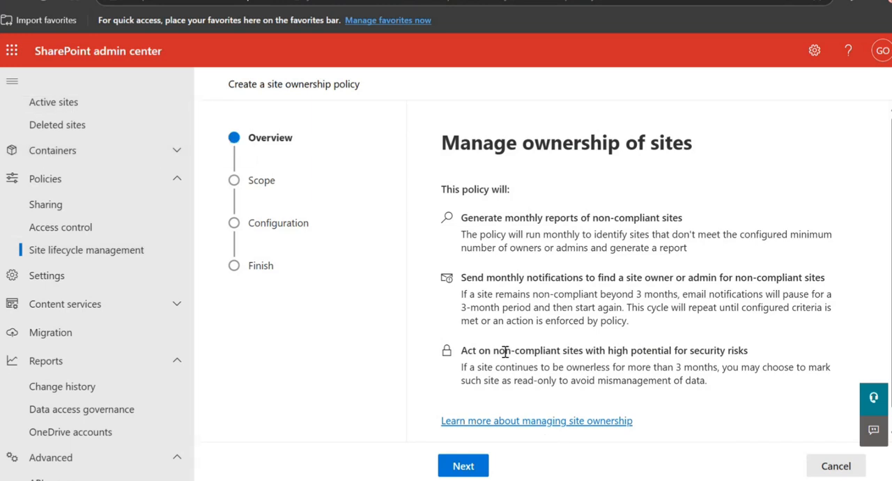
Read the ownership policy overview on monthly reports, monthly notifications and actions on non-compliant sites.
scroll(504, 347, "down", 1)
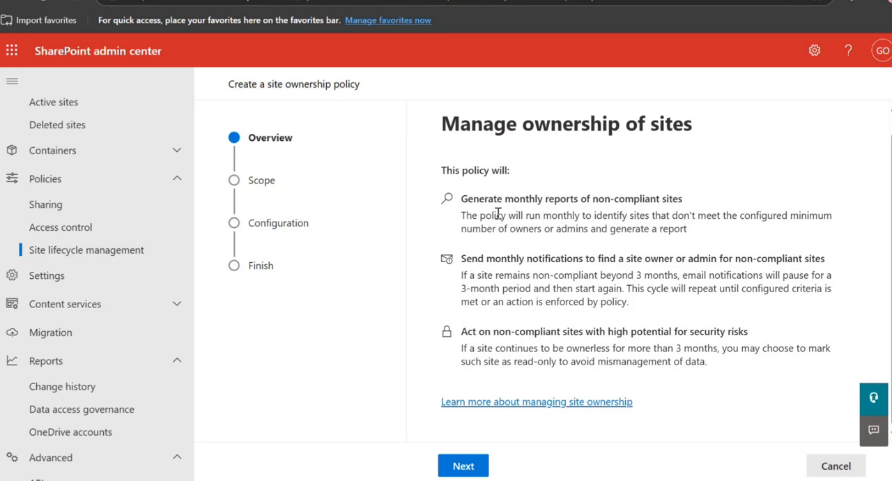
left_click_drag(499, 214, 521, 215)
left_click(467, 215)
left_click_drag(461, 215, 810, 207)
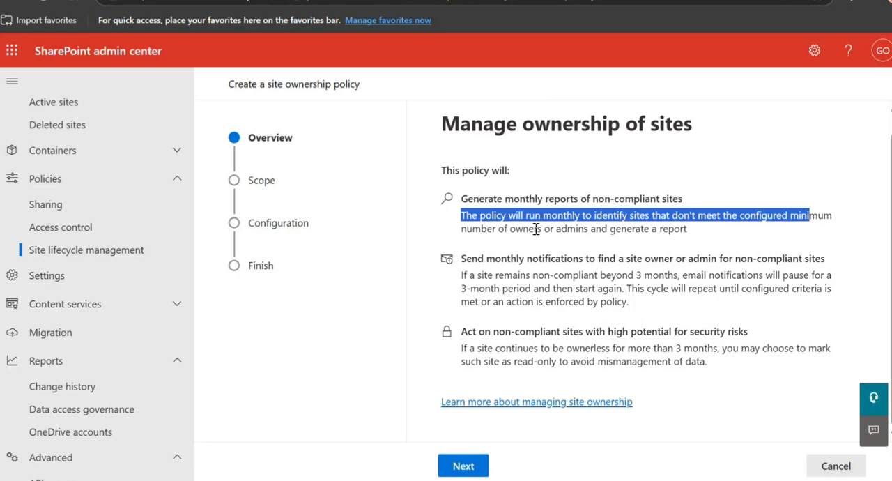
left_click_drag(472, 229, 675, 230)
left_click_drag(461, 278, 797, 288)
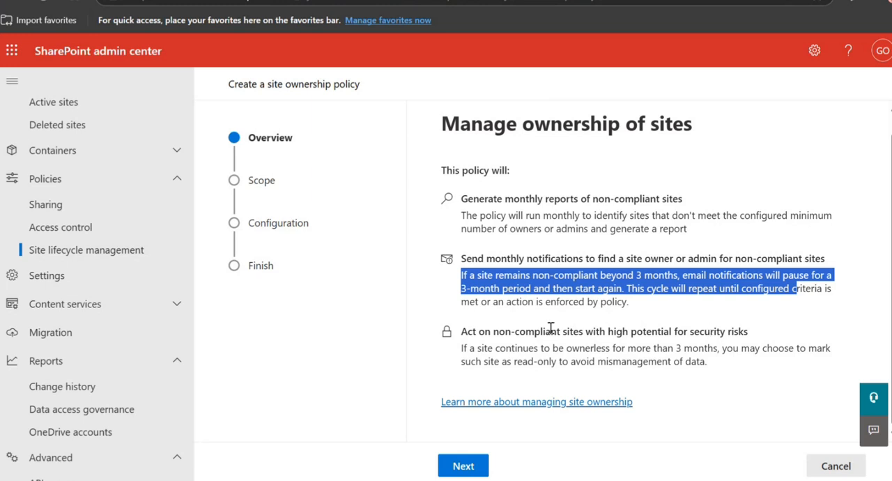
left_click_drag(460, 349, 707, 362)
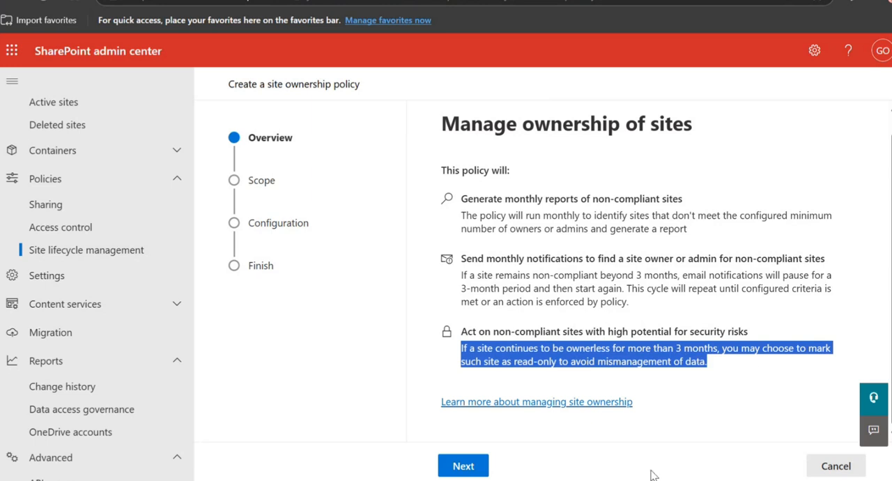
Set the ownership policy's scope to check all site templates.
left_click(470, 463)
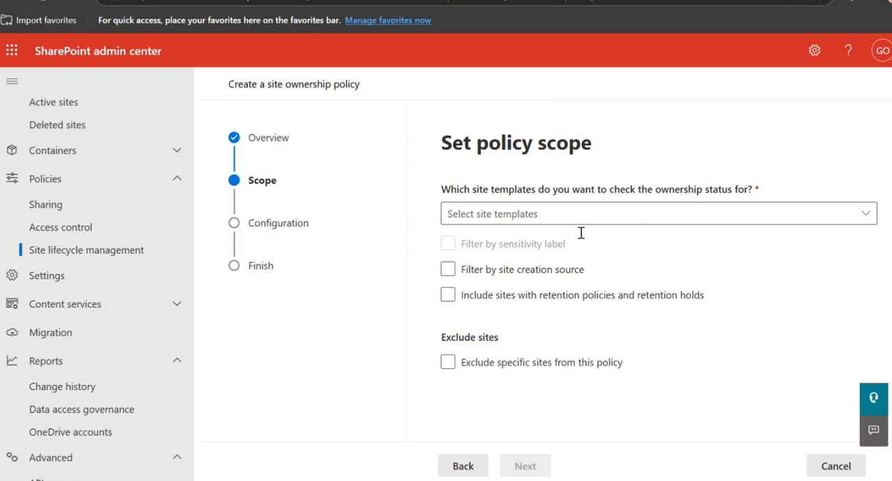
left_click(693, 213)
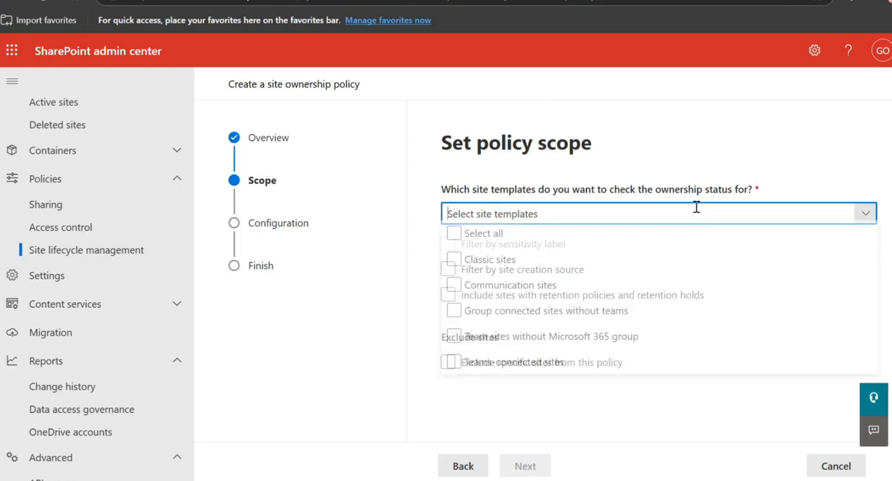
left_click(454, 239)
left_click(597, 423)
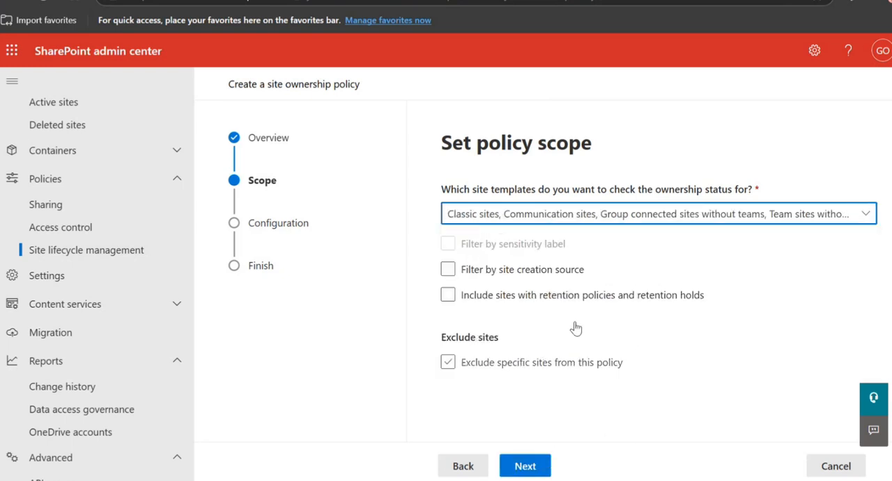
Try excluding specific sites from the ownership policy and clear the exclusion again.
left_click(526, 275)
left_click(448, 363)
left_click(448, 363)
In the policy configuration, make site admins responsible alongside site owners and keep the required minimum per site at 2.
left_click(542, 467)
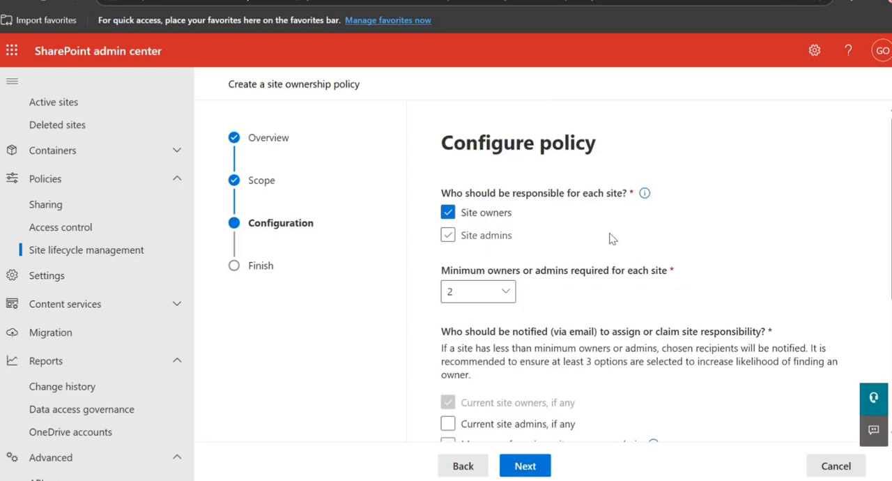
left_click(445, 239)
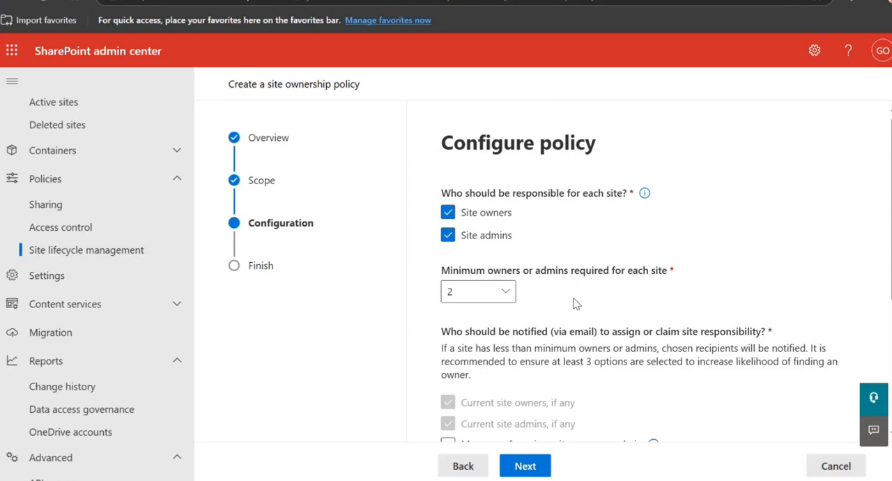
left_click(489, 298)
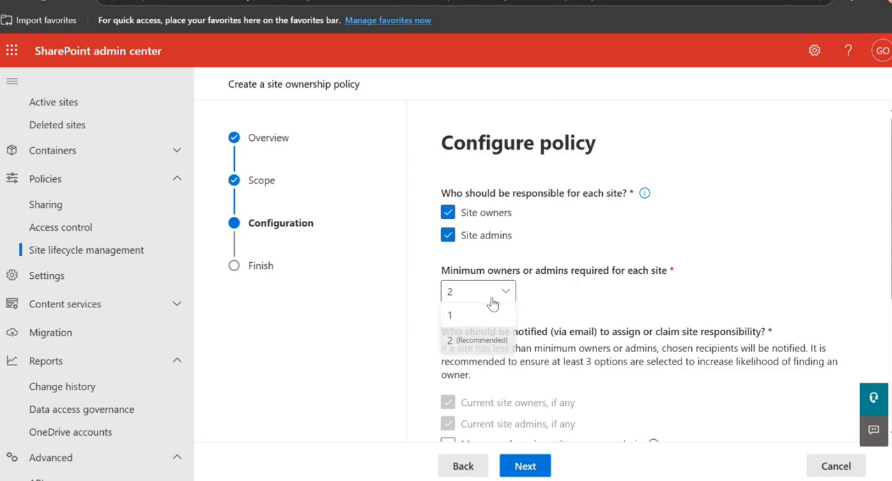
left_click(495, 341)
Add up to 10 active site members and the manager of the previous site owner or admin as notification recipients.
scroll(613, 304, "down", 2)
mouse_move(523, 280)
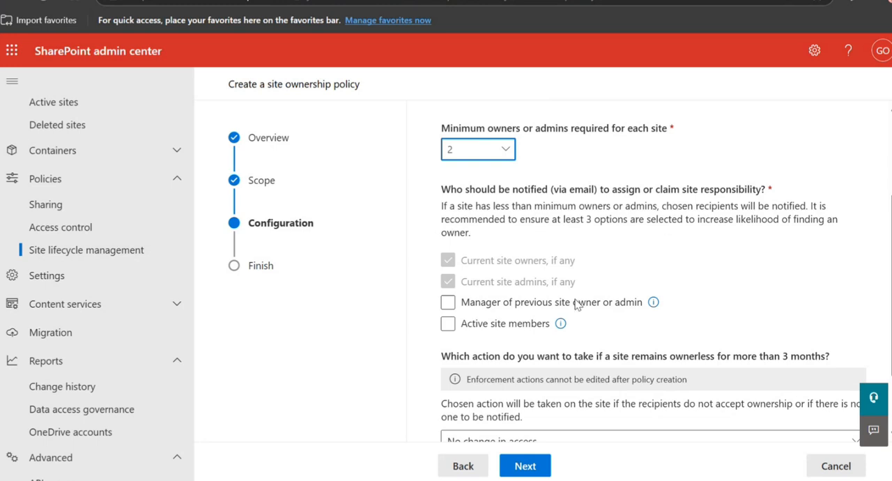
left_click(448, 325)
left_click(448, 325)
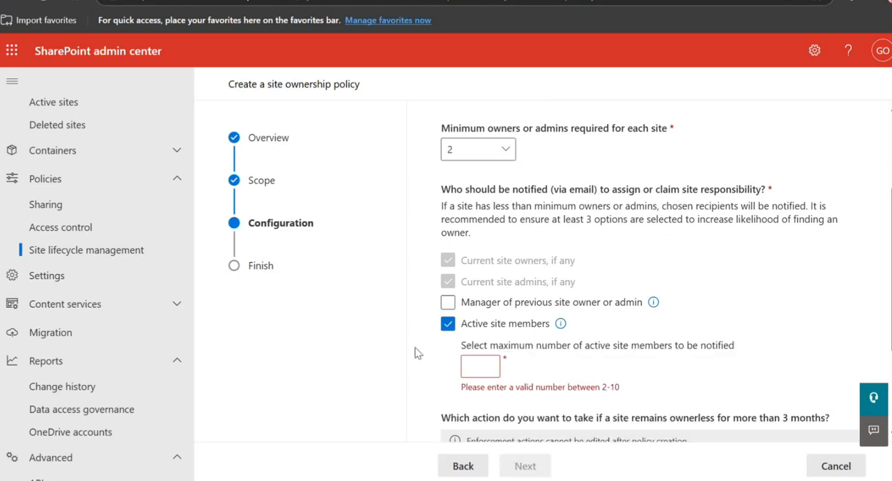
left_click(484, 370)
type("10")
left_click(643, 378)
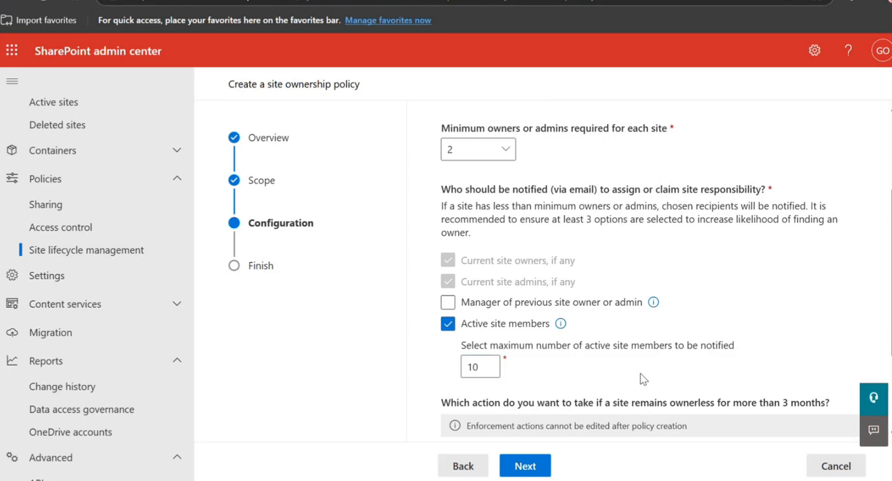
left_click(448, 300)
Choose to set access to read-only for sites that remain ownerless for more than 3 months.
scroll(587, 356, "down", 1)
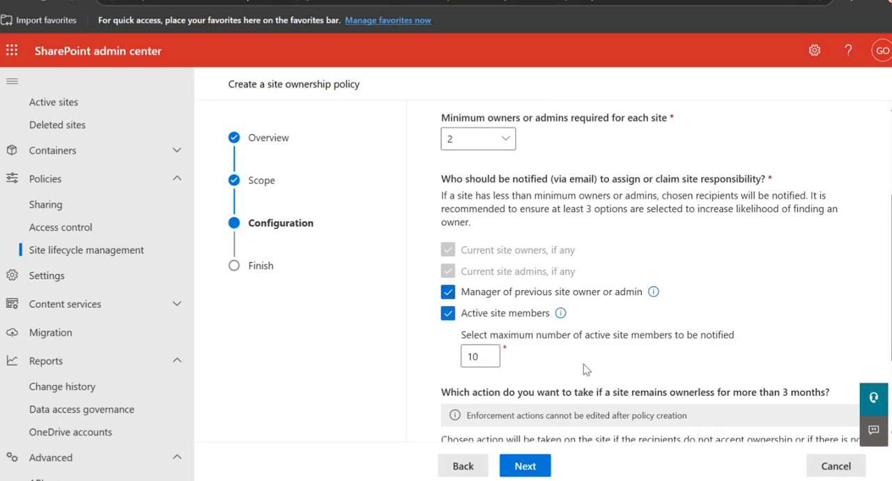
scroll(583, 364, "down", 3)
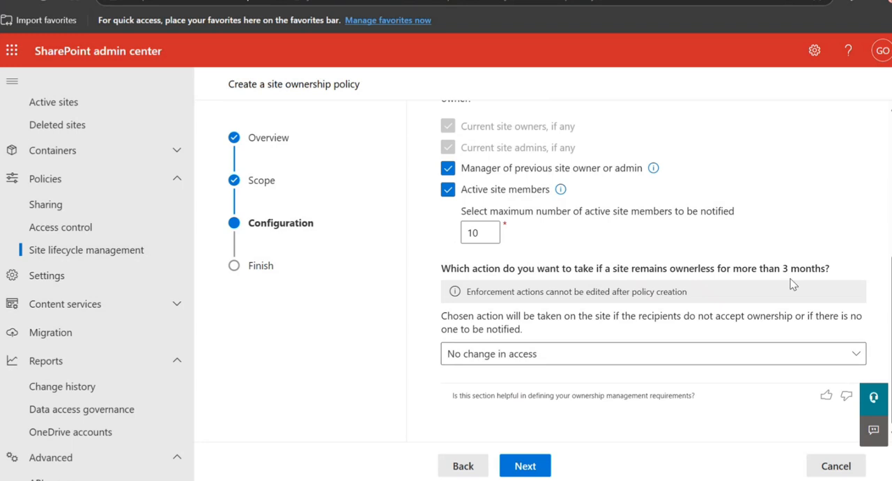
left_click(781, 358)
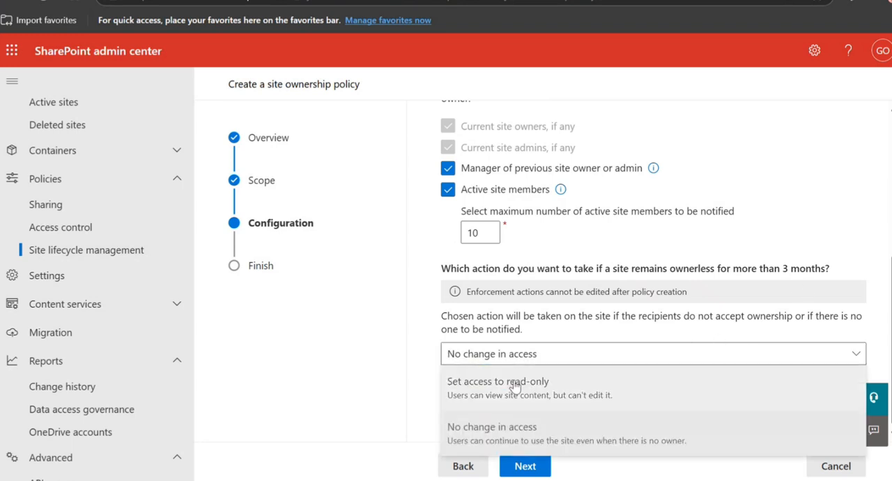
left_click(526, 388)
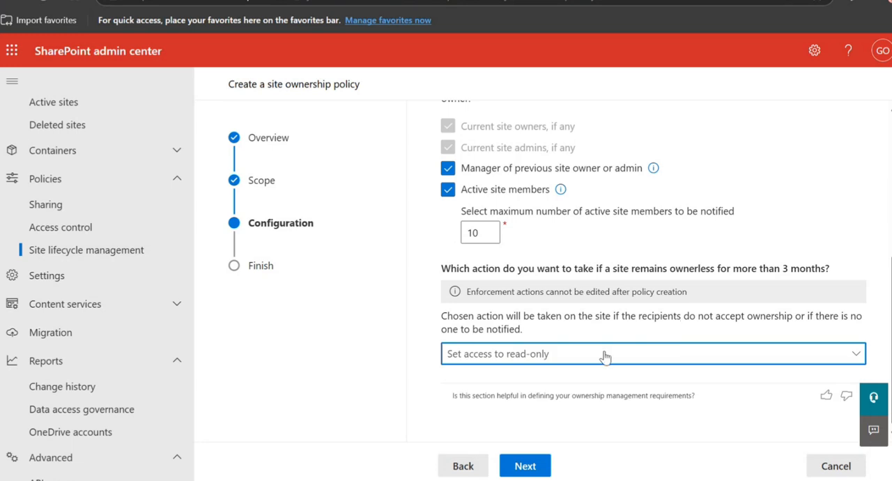
left_click(529, 355)
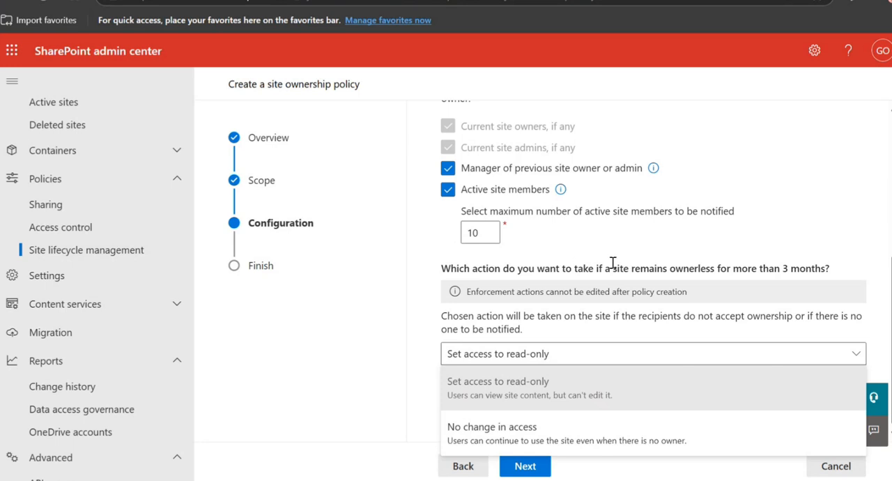
Name the site ownership policy Testet2, keep it in simulation mode, and finish creating it.
left_click(526, 466)
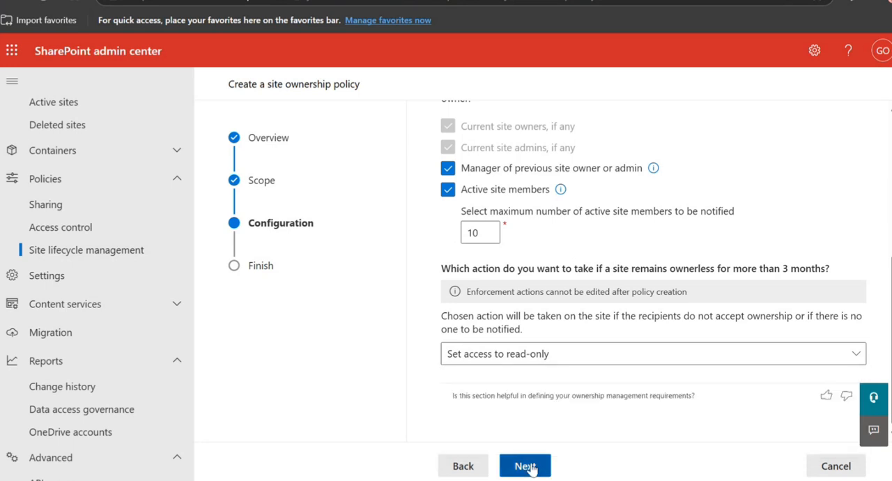
left_click(665, 209)
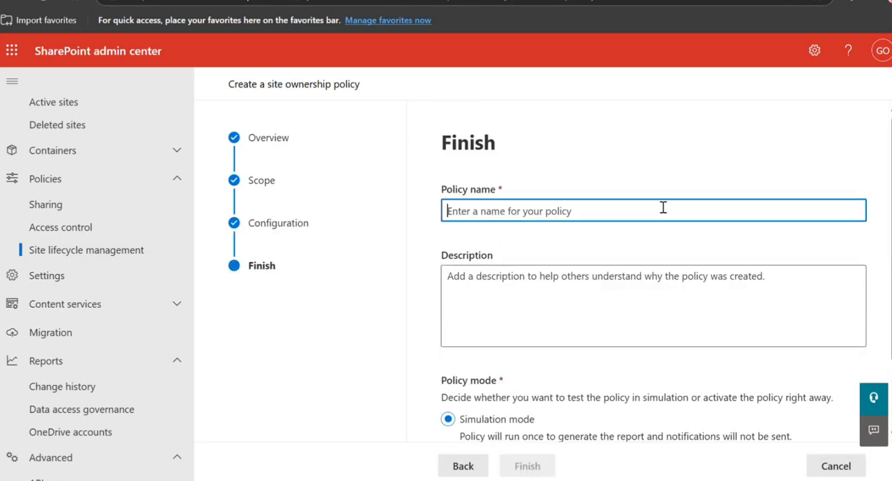
type("Test")
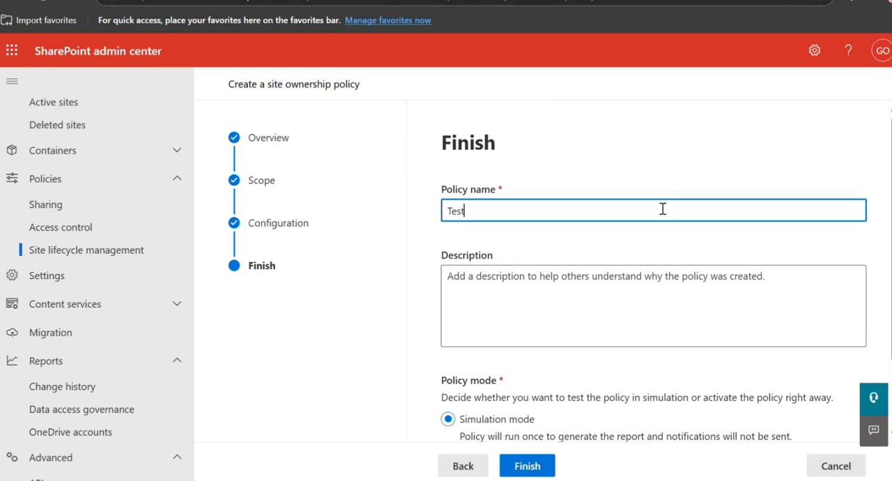
type("et2")
scroll(627, 293, "down", 2)
left_click(527, 466)
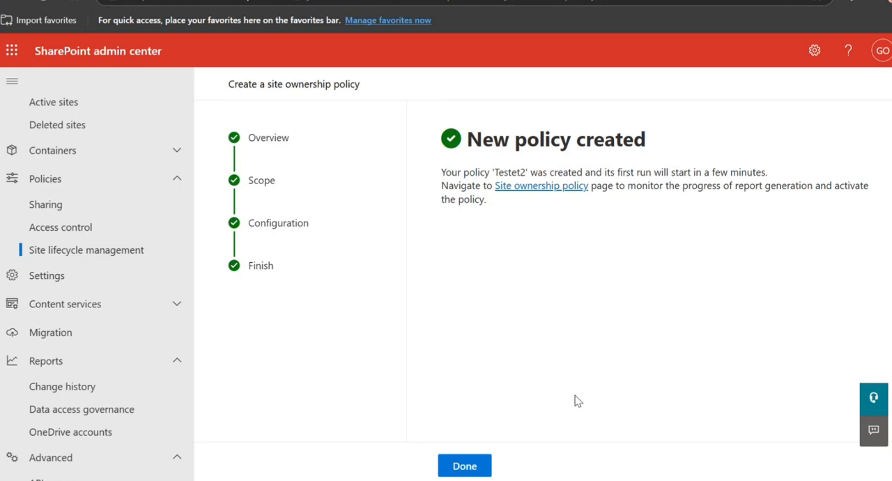
left_click(486, 466)
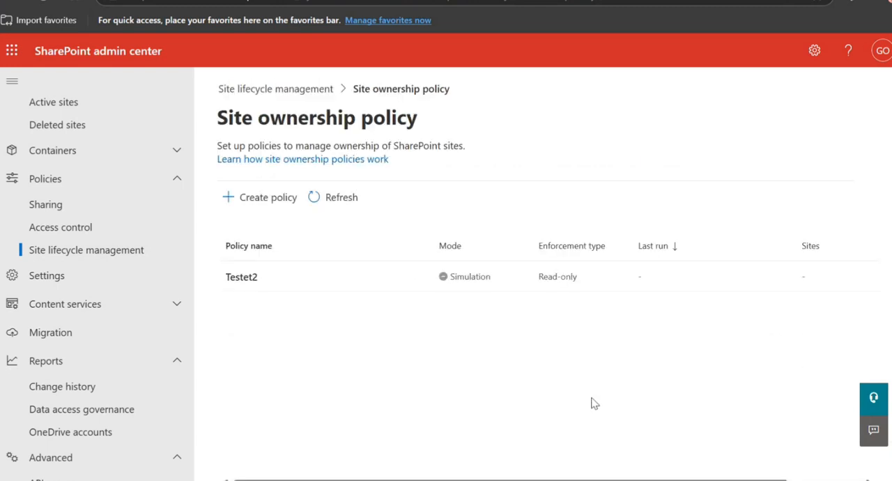
Check the report of the inactive site policy Test and close its details.
left_click(273, 89)
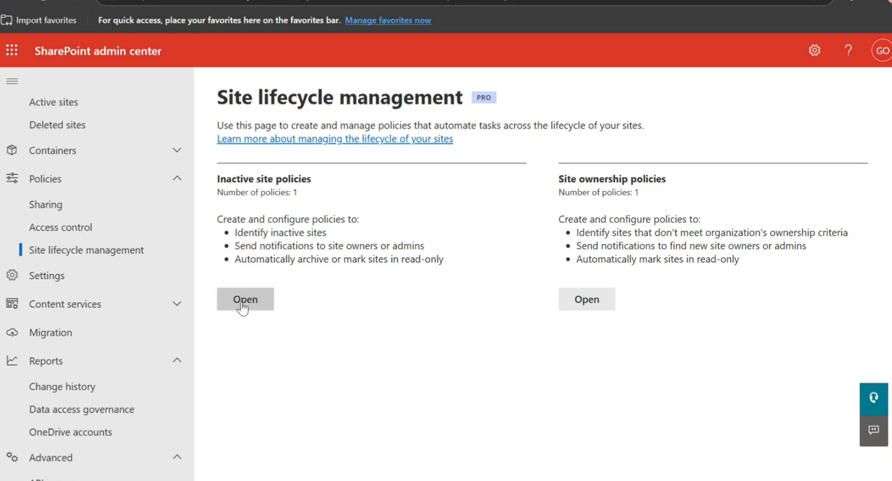
left_click(242, 304)
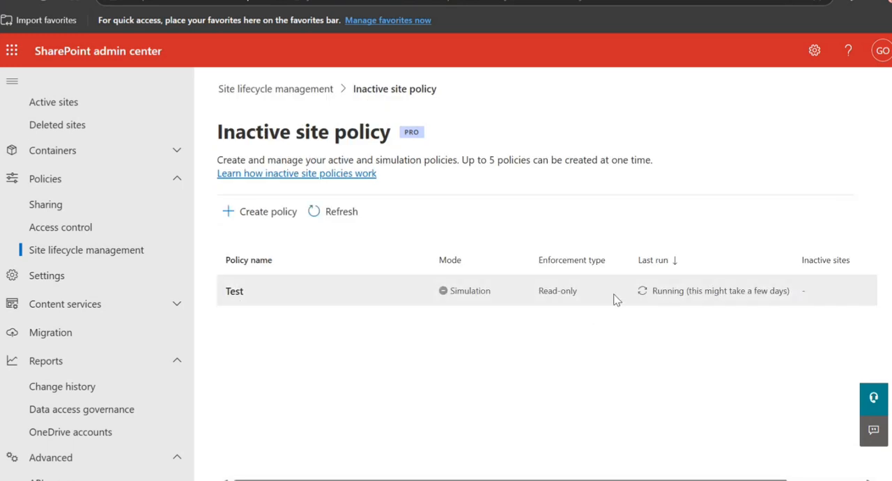
left_click(620, 301)
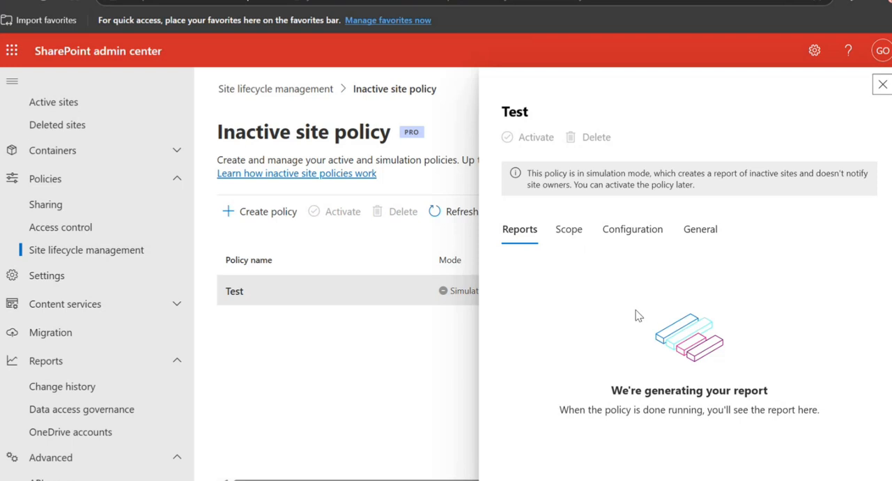
left_click(882, 84)
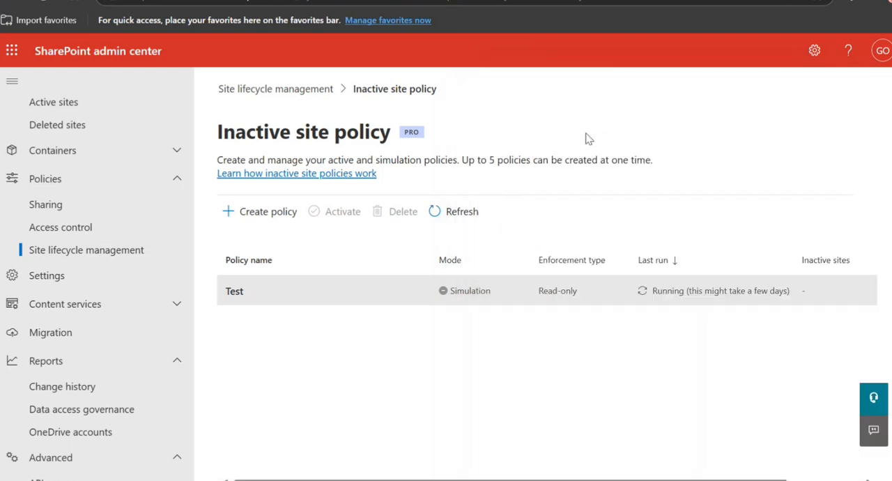
Review the report, scope, configuration and general details of the site ownership policy Testet2.
left_click(293, 84)
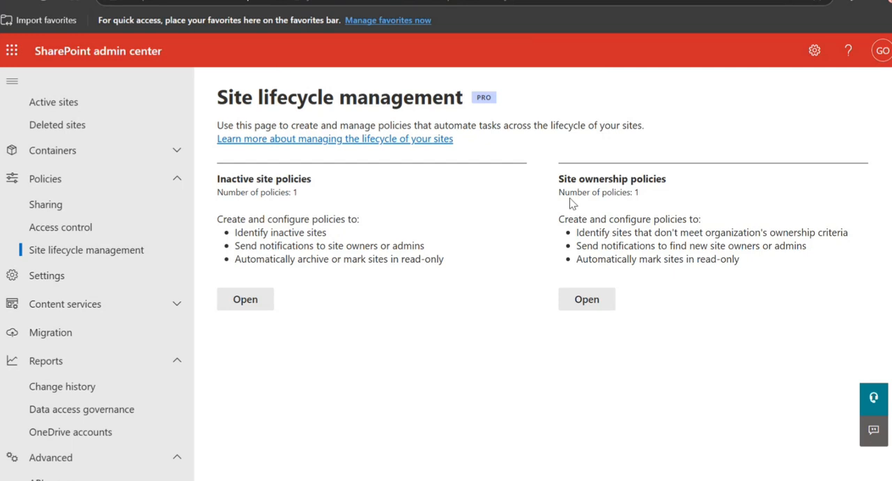
left_click(606, 305)
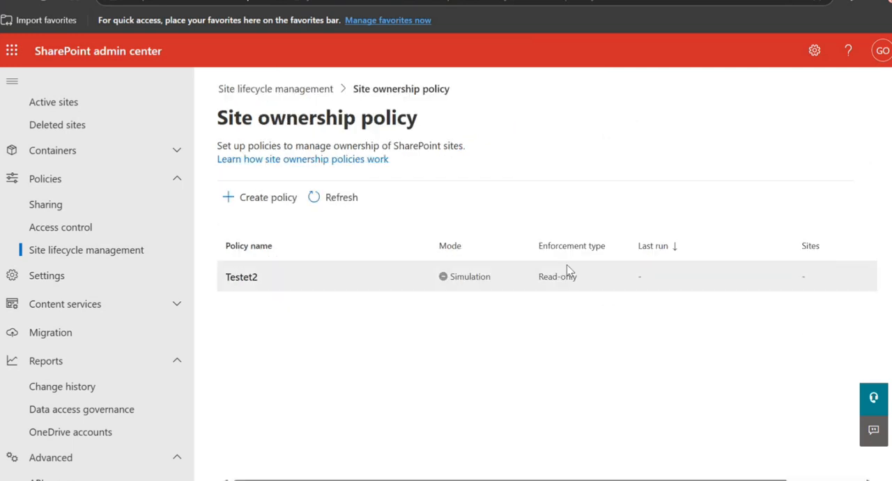
left_click(571, 277)
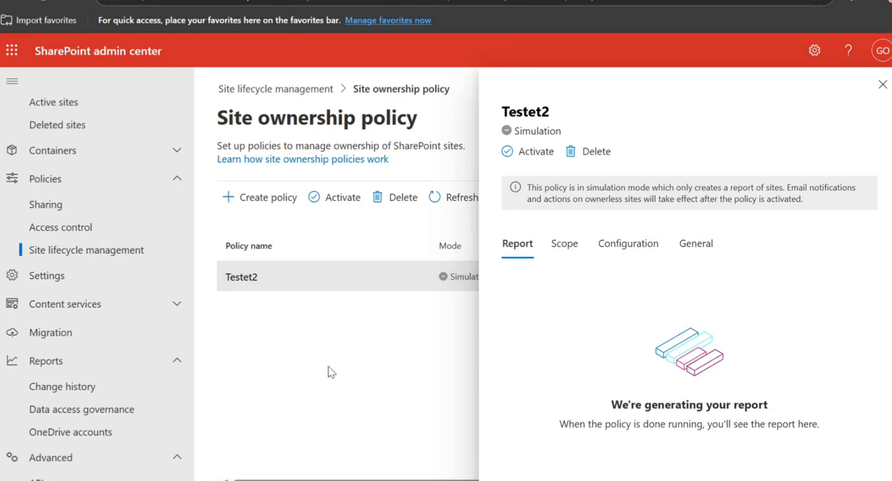
left_click(562, 245)
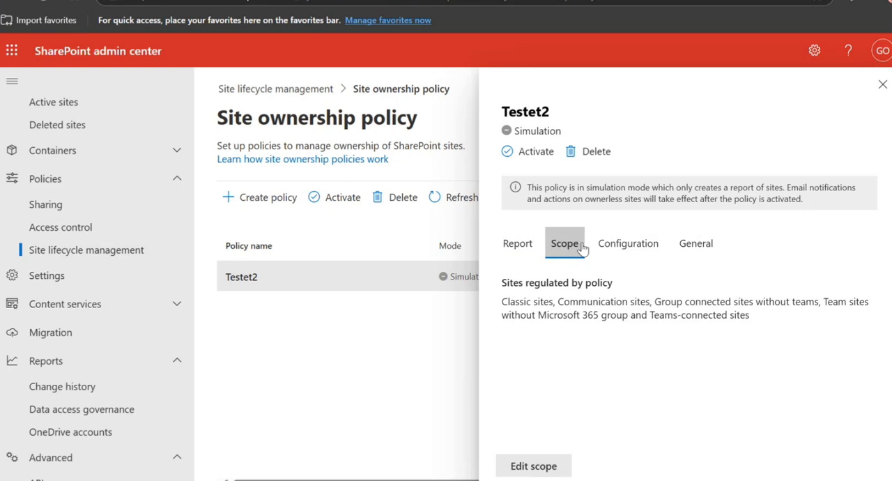
left_click(634, 252)
scroll(665, 296, "down", 2)
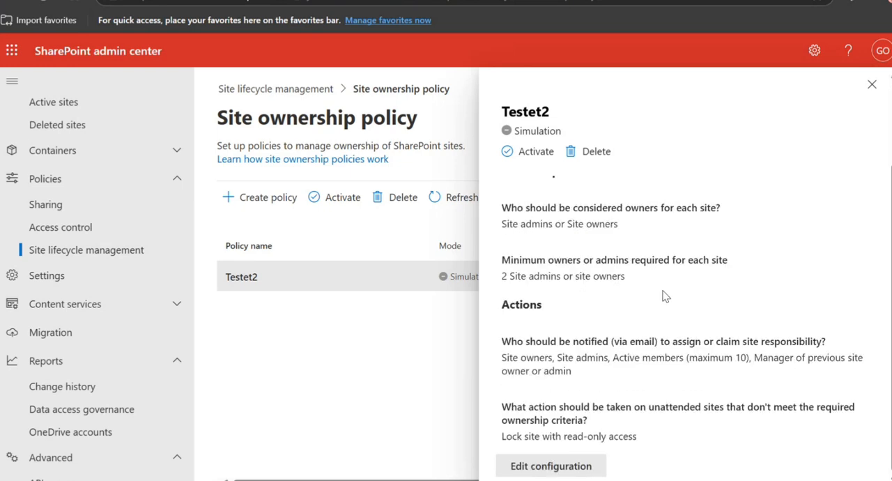
scroll(578, 291, "up", 2)
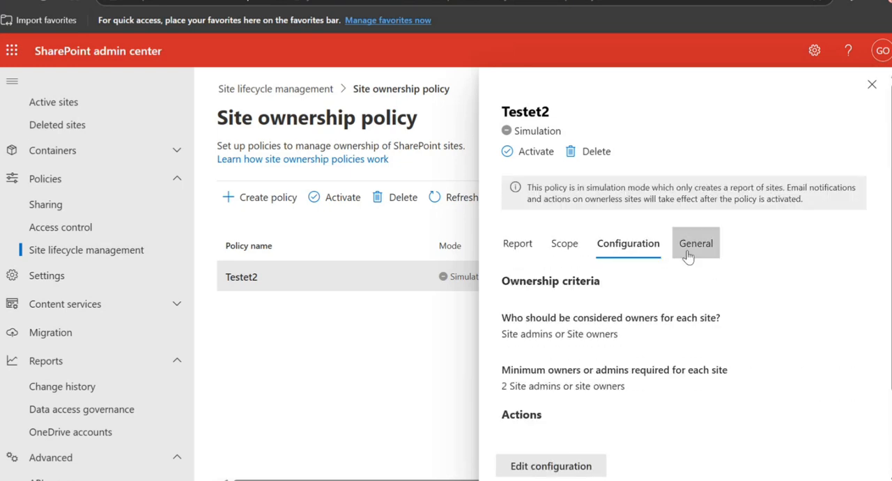
left_click(689, 248)
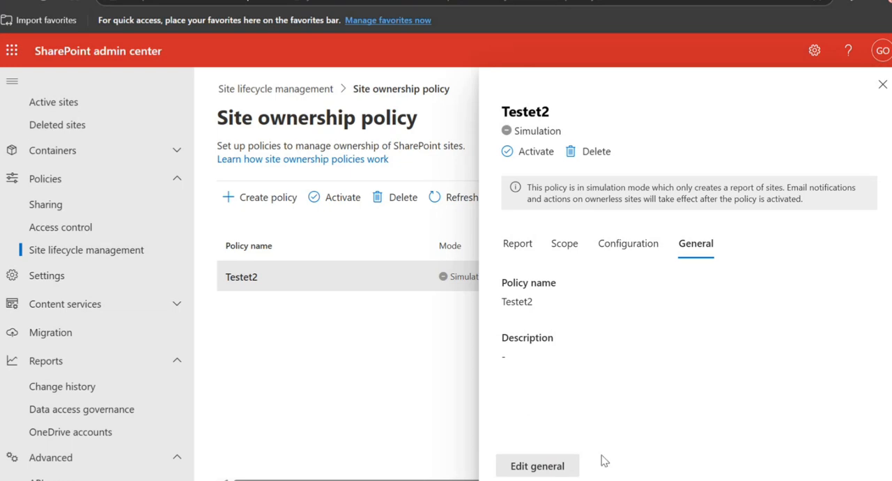